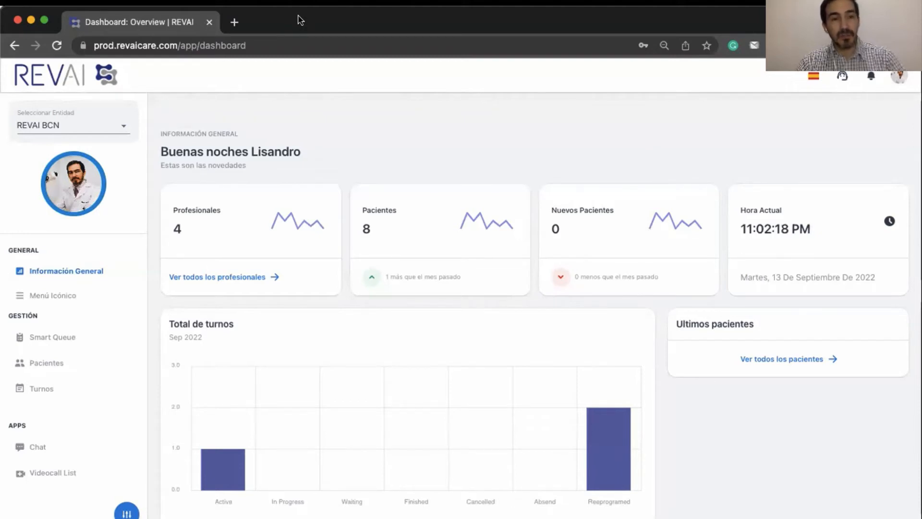
- Open the Turnos appointment manager from the Gestión section of the sidebar
left_click(38, 392)
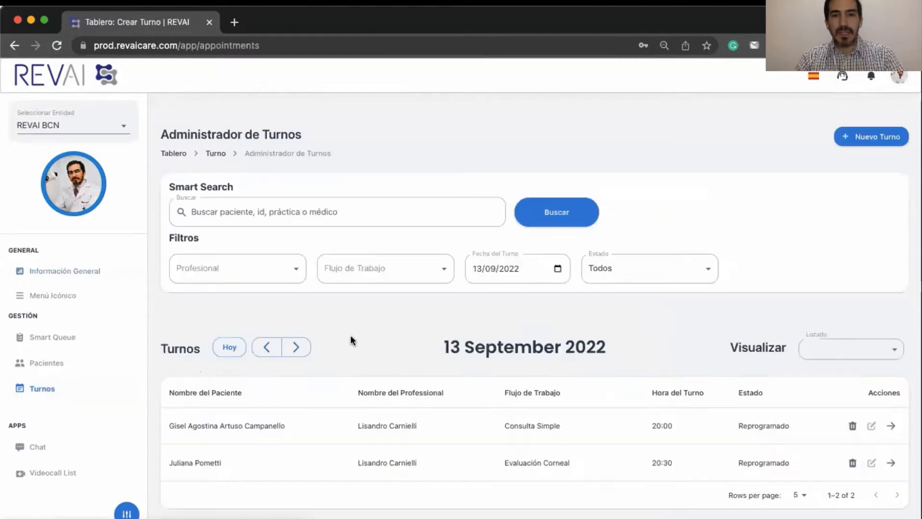
- Scroll down to the Turnos table showing the 20:00 and 20:30 appointments
scroll(355, 340, "down", 1)
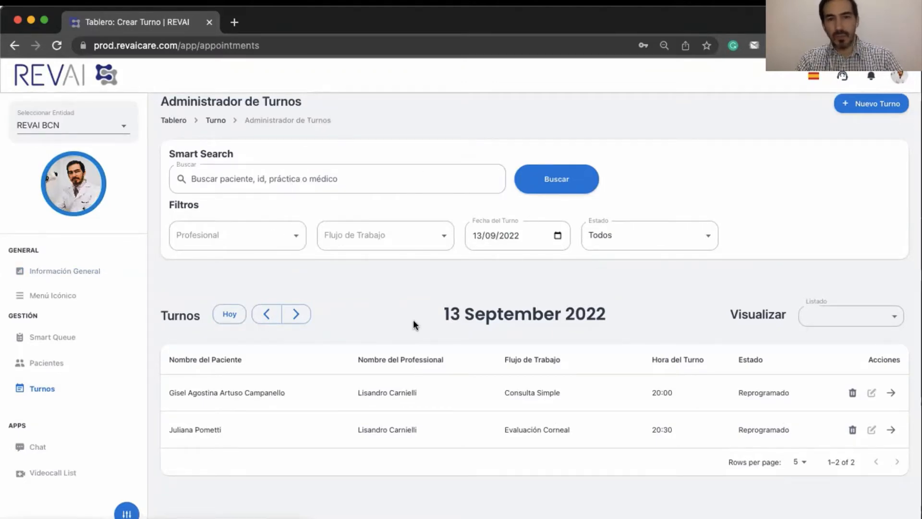
- Filter the appointment list to a single professional
left_click(292, 233)
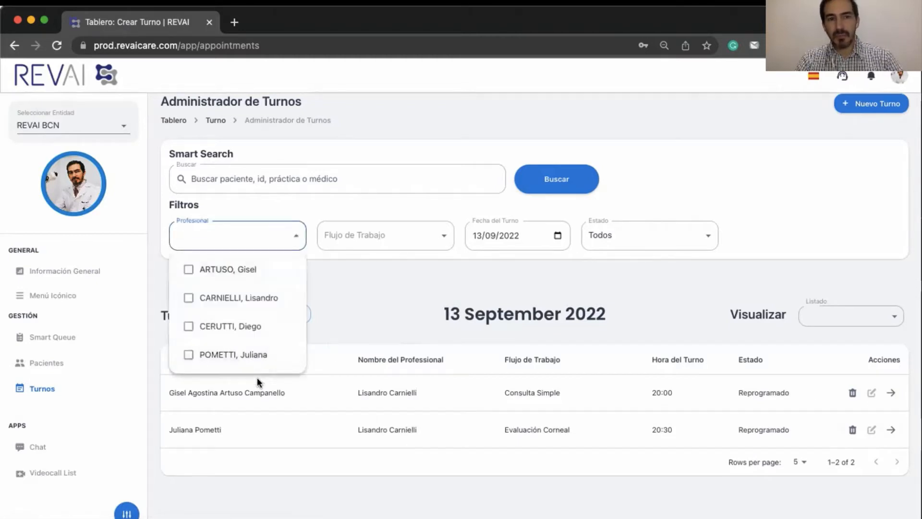
left_click(244, 298)
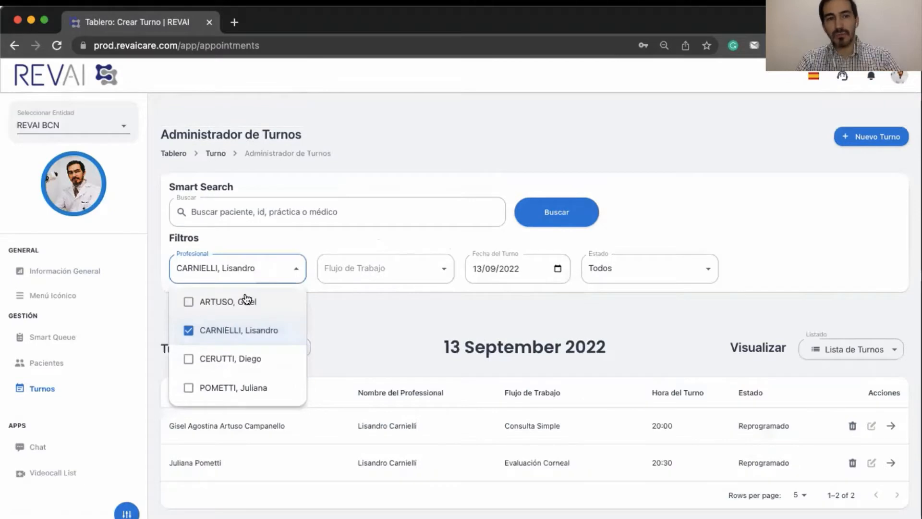
left_click(392, 327)
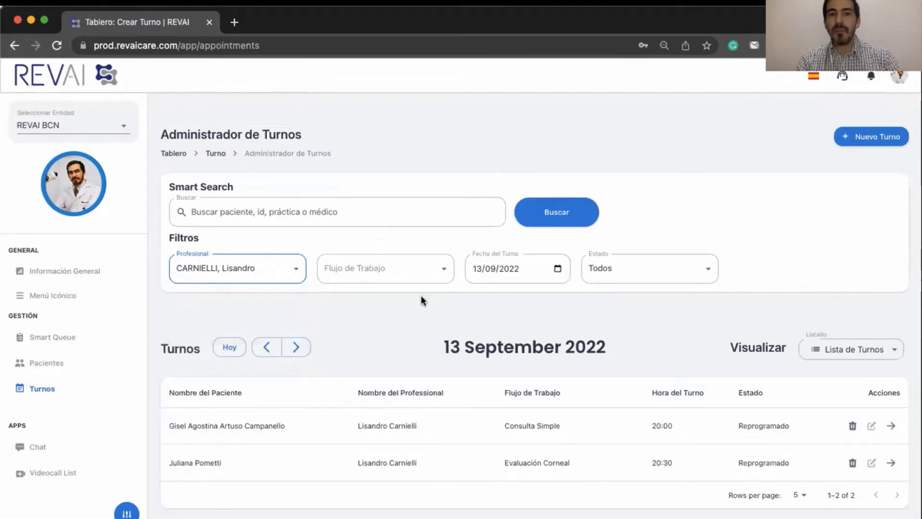
- Leave the Flujo de Trabajo and Estado filters unchanged, keeping all statuses
left_click(440, 272)
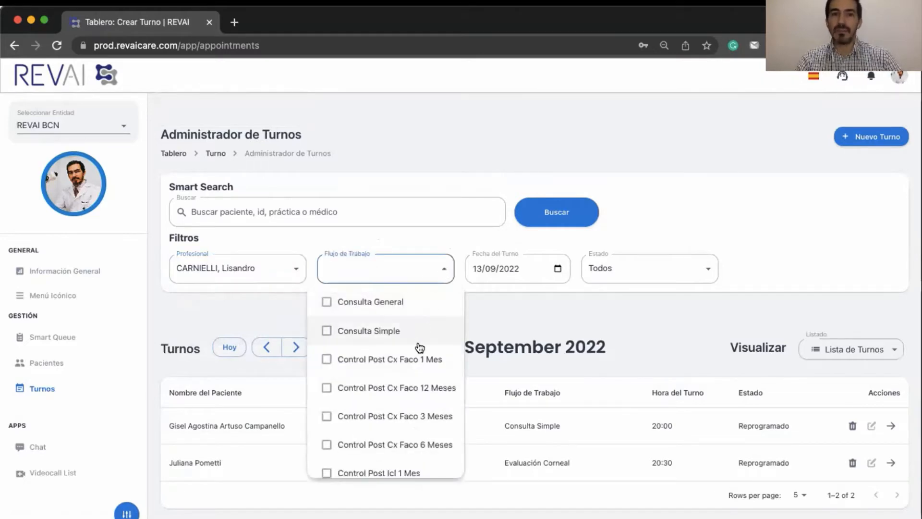
scroll(409, 385, "down", 7)
scroll(410, 396, "up", 6)
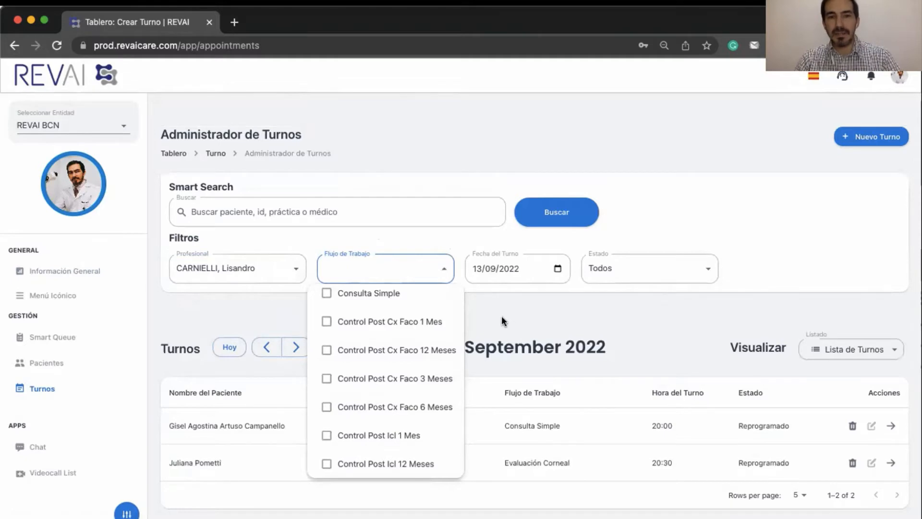
left_click(500, 316)
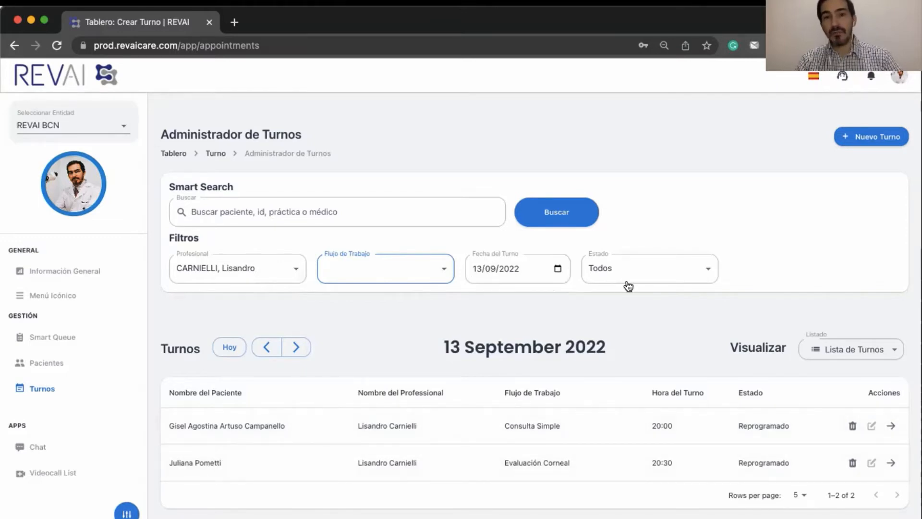
left_click(643, 268)
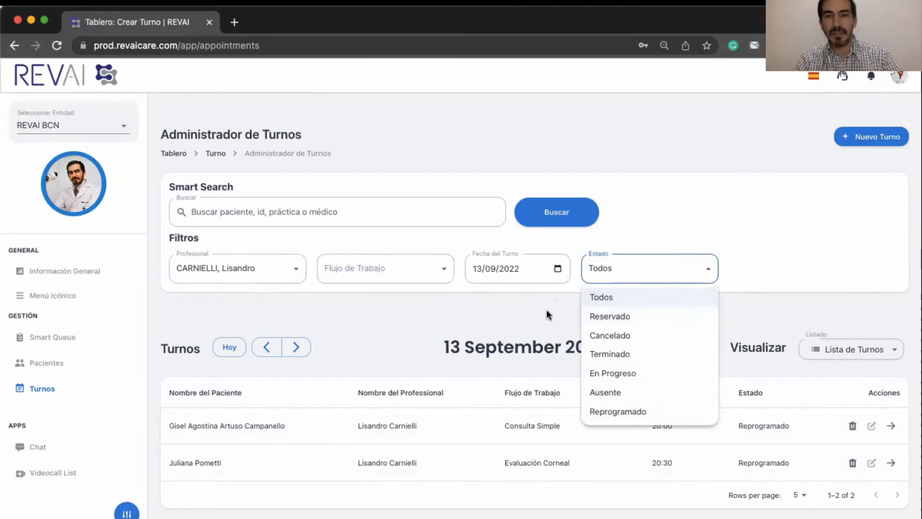
left_click(470, 313)
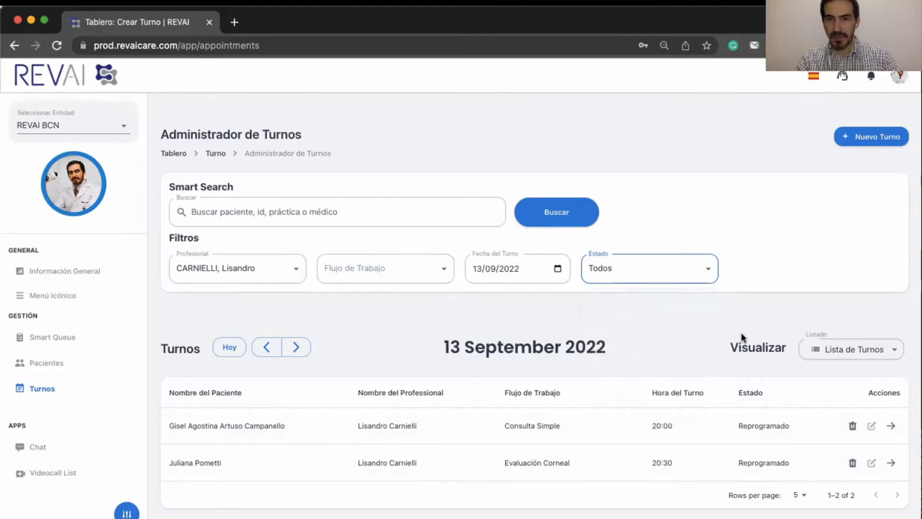
- Display the appointments as a Mes (month) calendar and scroll through it
left_click(849, 353)
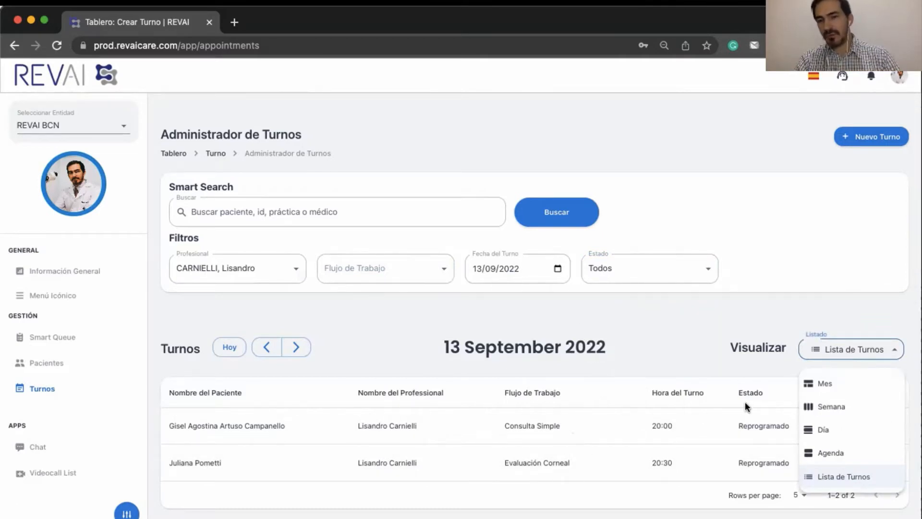
left_click(836, 385)
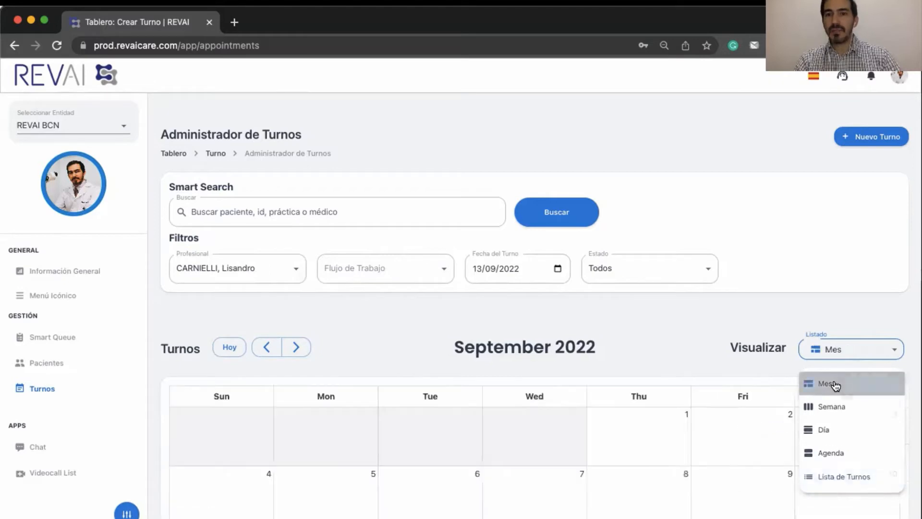
scroll(713, 354, "down", 5)
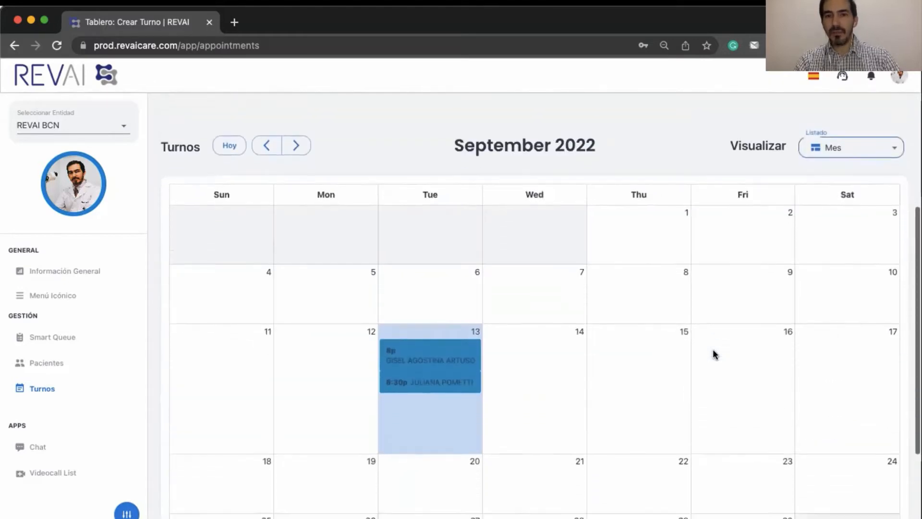
scroll(713, 354, "down", 1)
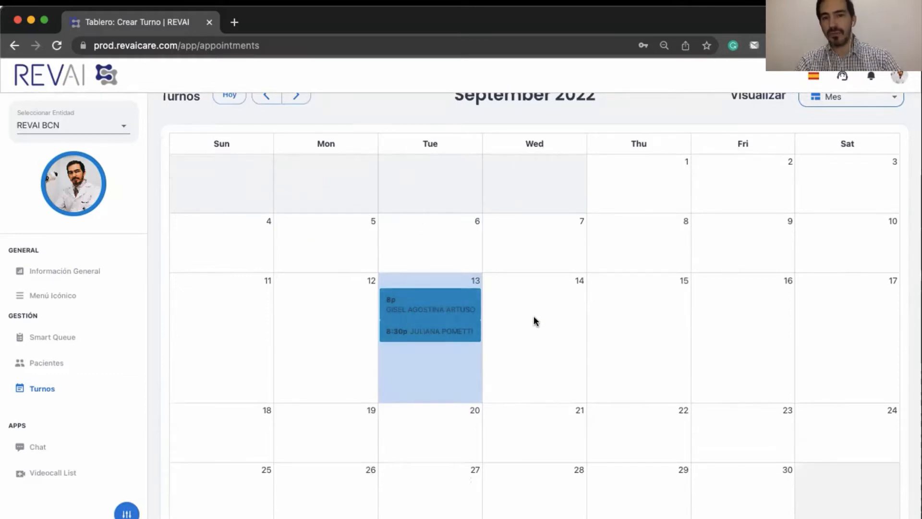
scroll(535, 321, "up", 5)
scroll(536, 317, "down", 1)
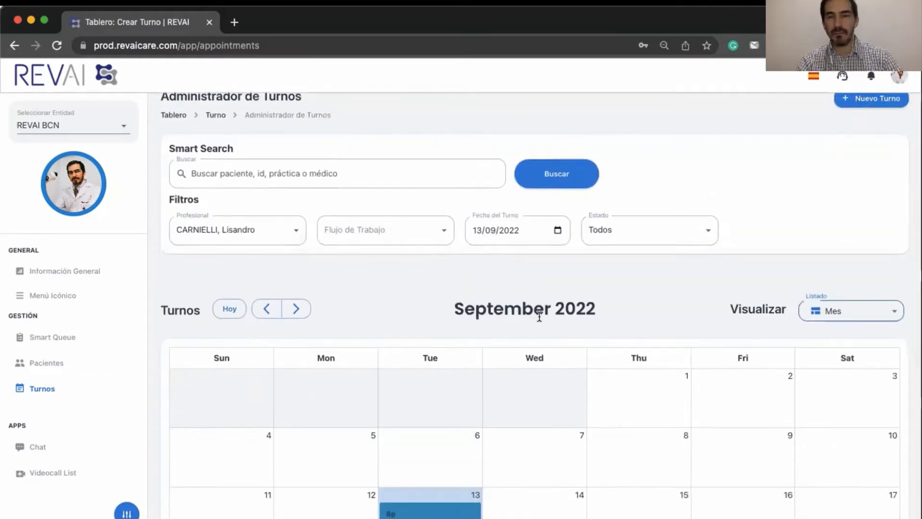
- Switch to the Semana (week) view and browse the week's appointments
left_click(849, 313)
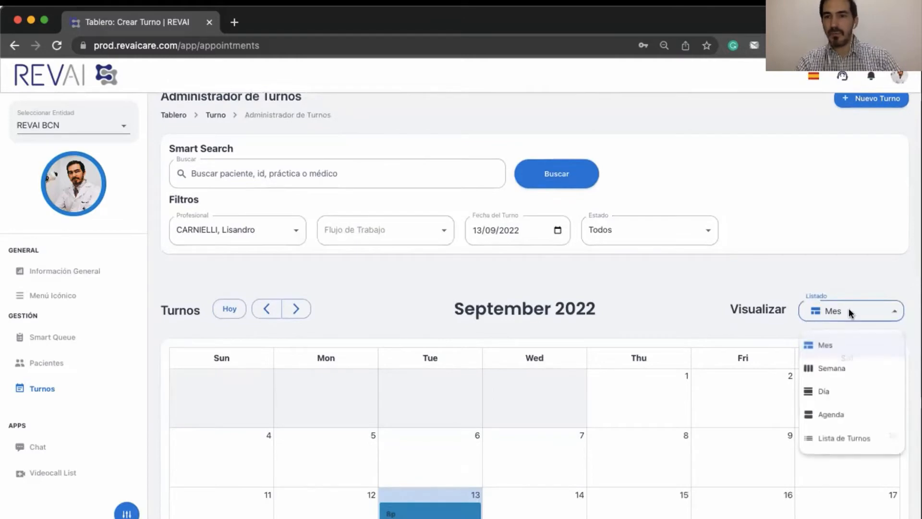
left_click(831, 368)
scroll(734, 380, "down", 1)
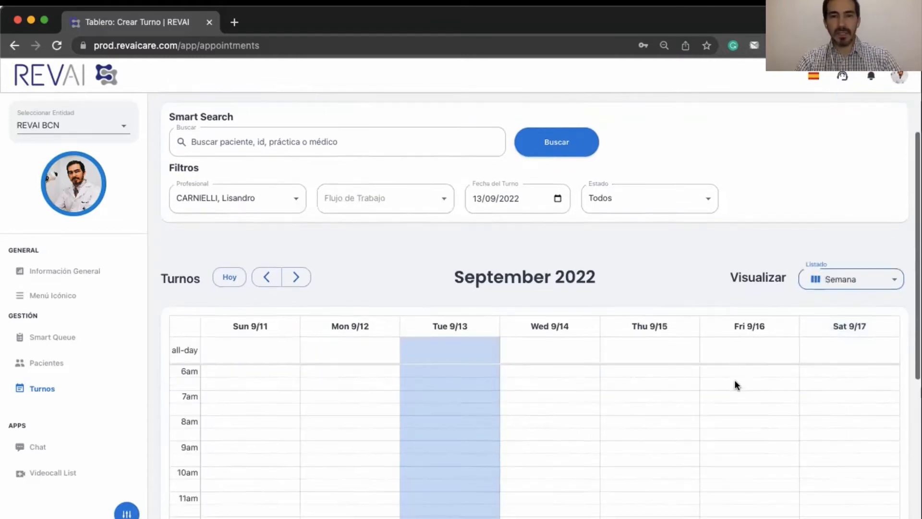
scroll(734, 380, "down", 4)
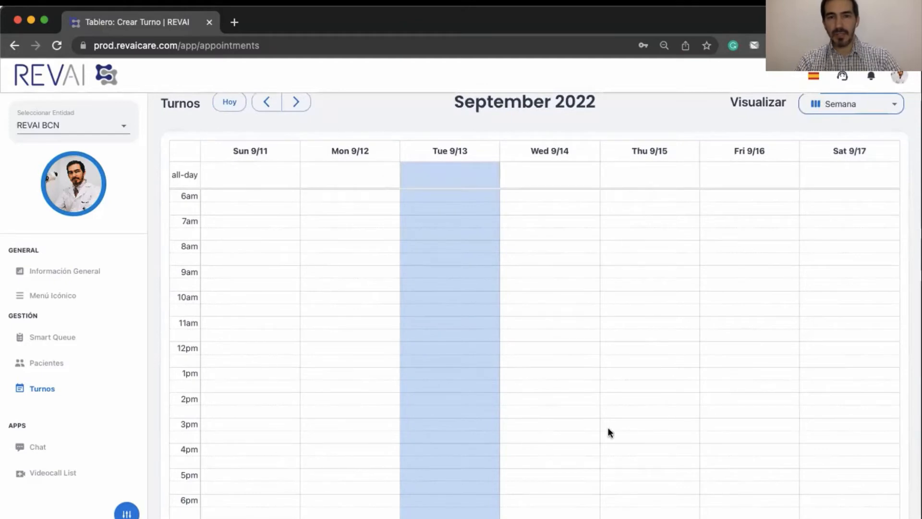
scroll(730, 370, "down", 3)
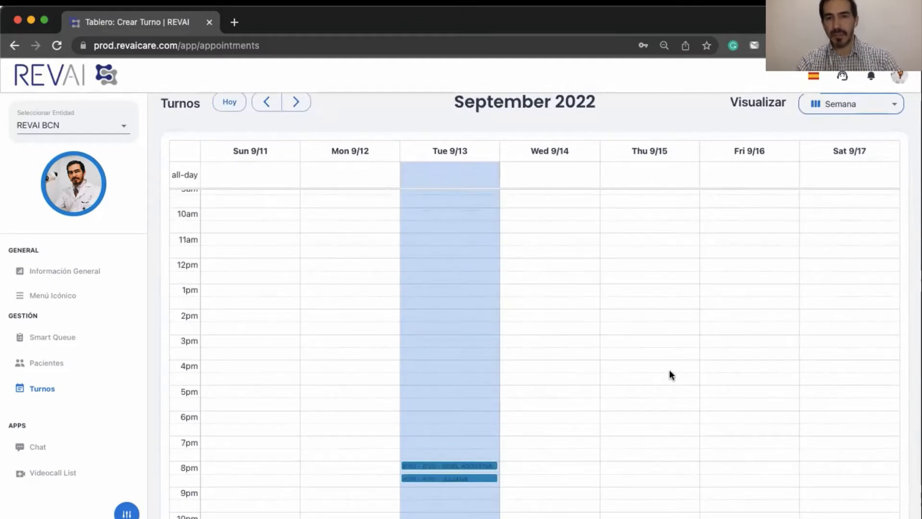
scroll(670, 374, "up", 5)
scroll(671, 374, "up", 2)
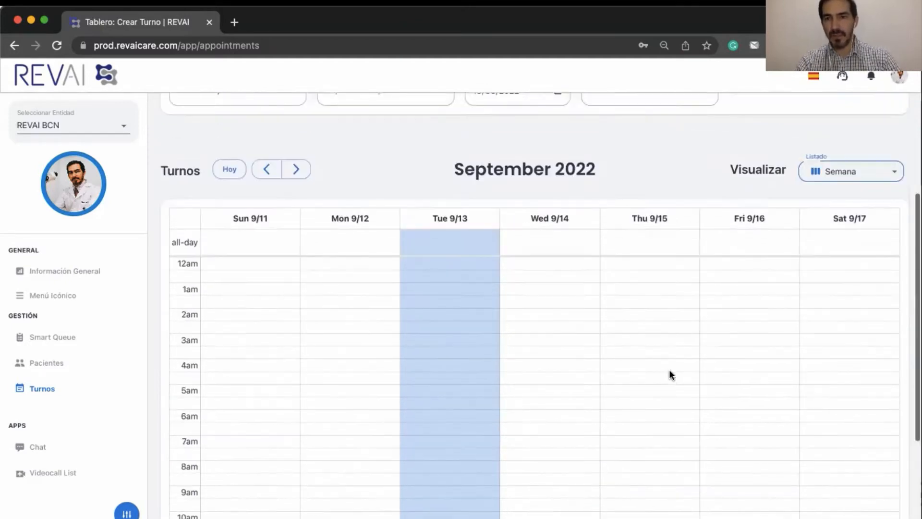
- Review the appointments in the Día view, then the Agenda view
left_click(836, 214)
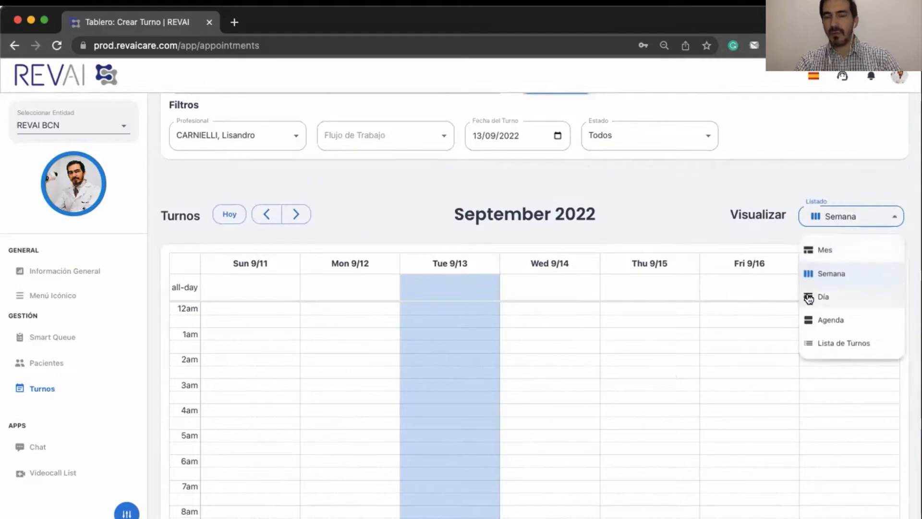
left_click(809, 297)
scroll(542, 360, "down", 5)
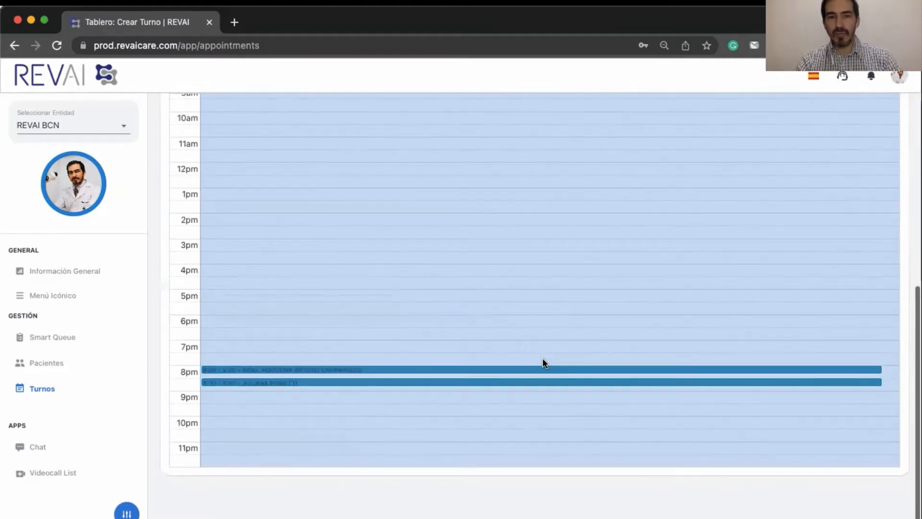
scroll(529, 249, "up", 5)
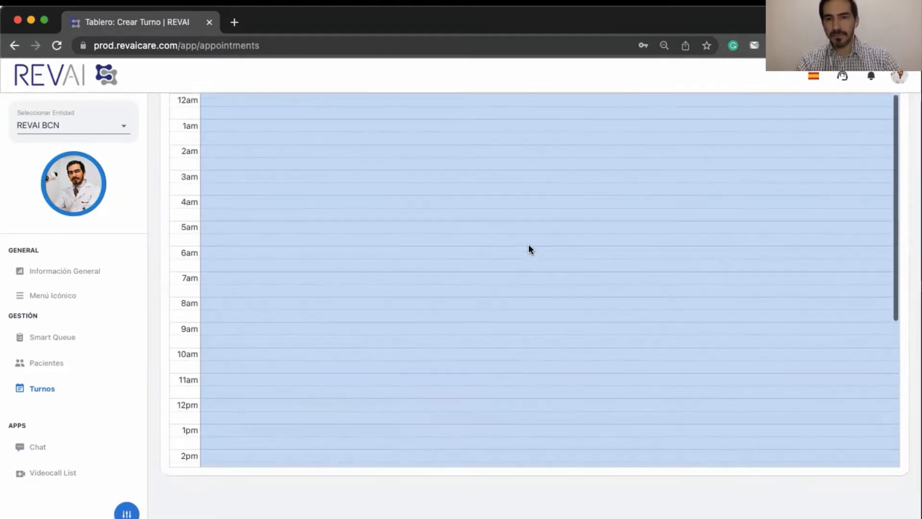
scroll(529, 249, "up", 5)
left_click(831, 349)
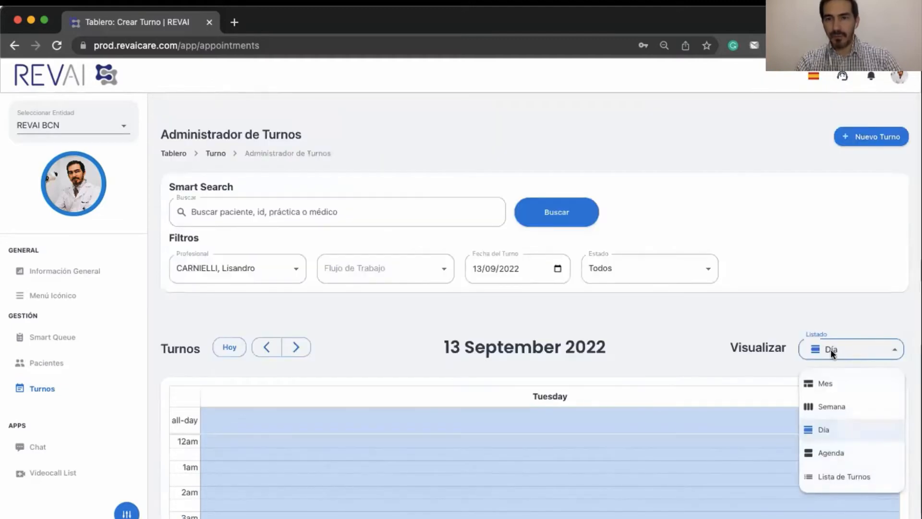
left_click(809, 454)
scroll(549, 438, "down", 2)
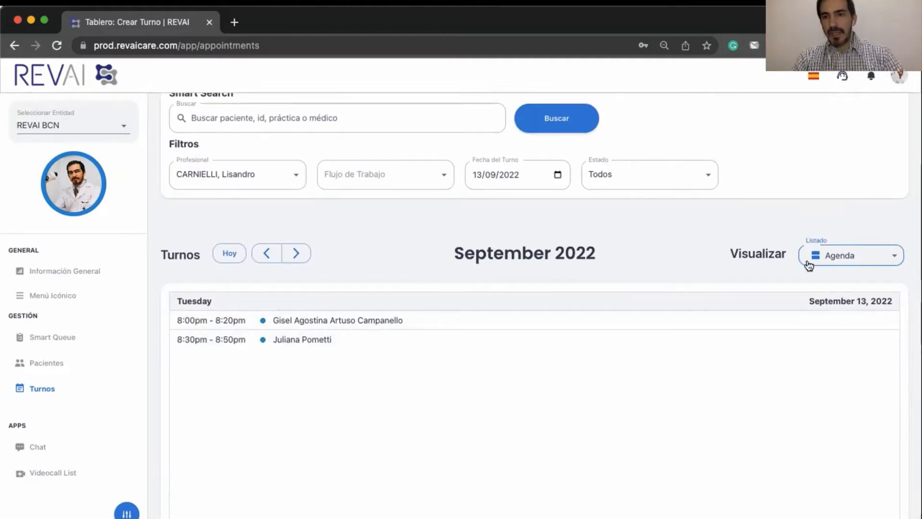
- Return to the Mes view showing September 2022
left_click(824, 255)
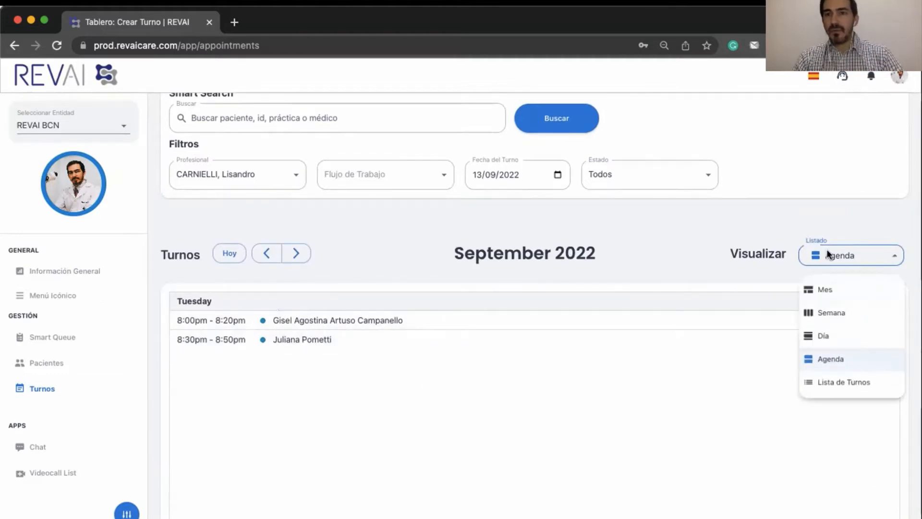
left_click(828, 290)
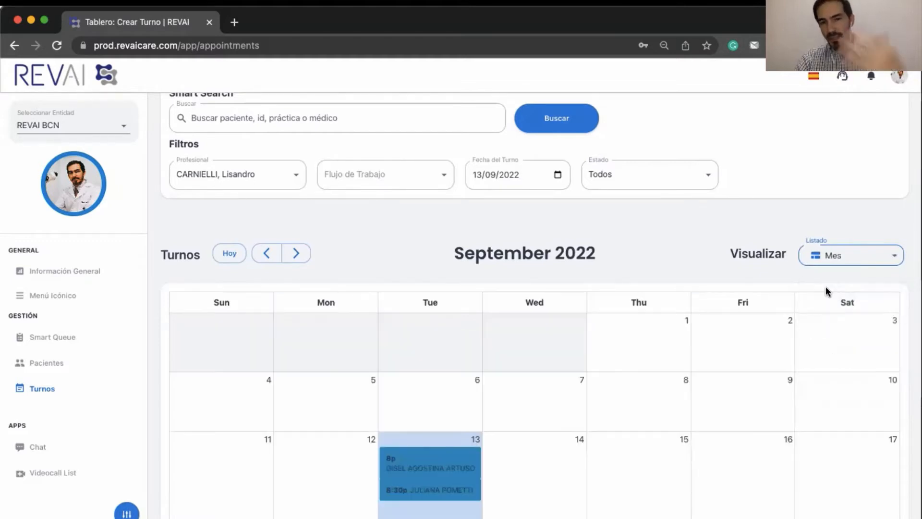
scroll(502, 342, "down", 3)
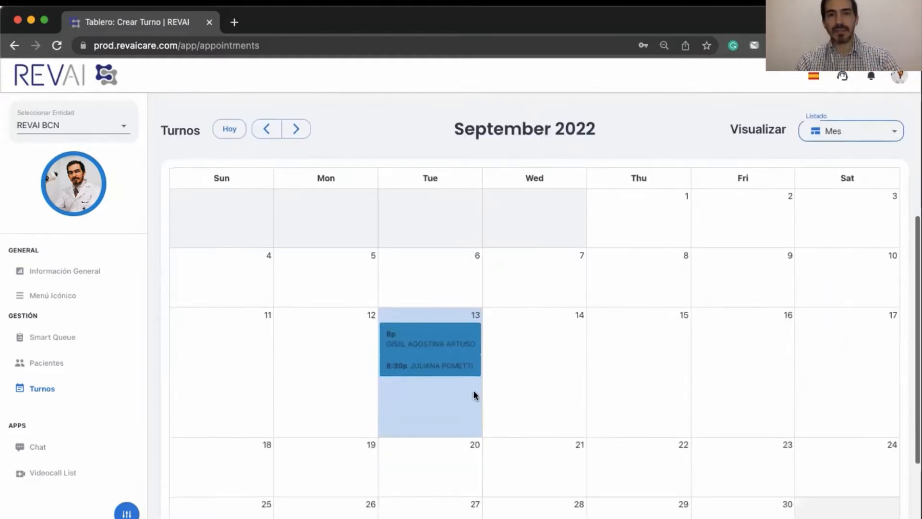
- Start a new appointment on 13 September 2022 with Pre Qx Faco as its workflow
left_click(415, 404)
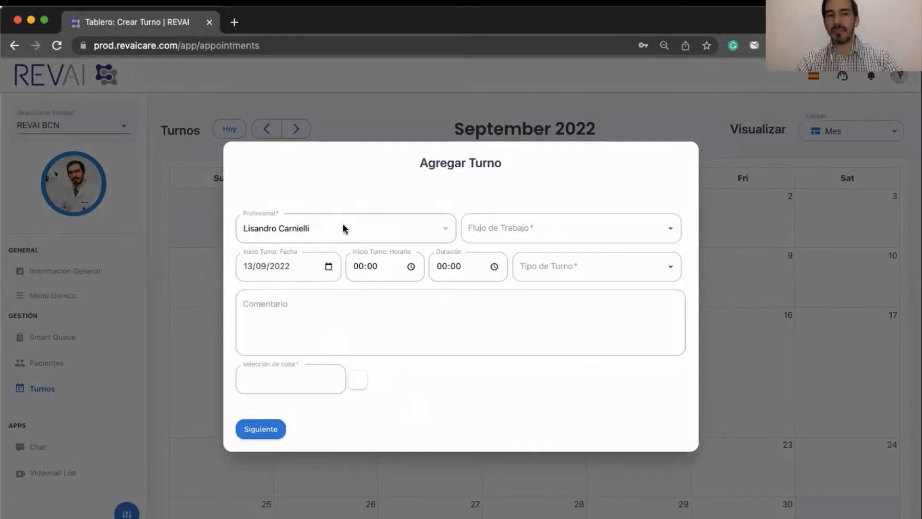
left_click(486, 225)
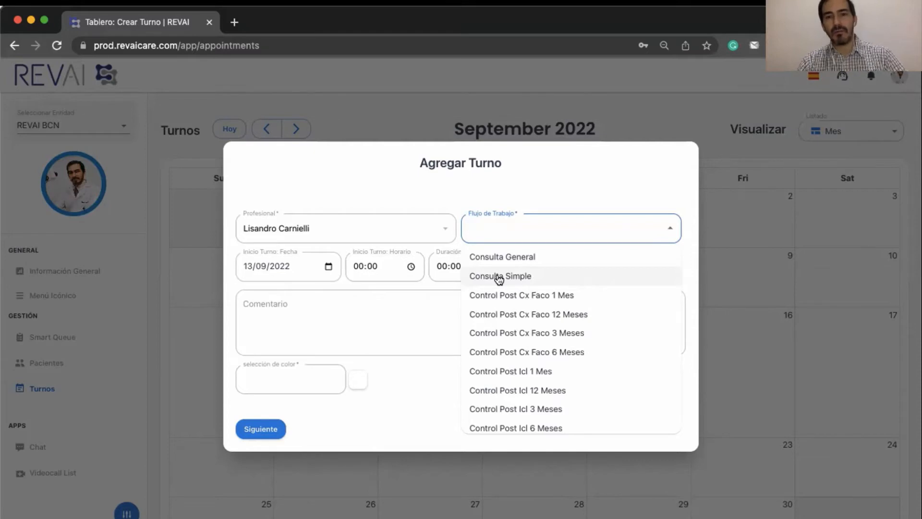
scroll(517, 406, "down", 3)
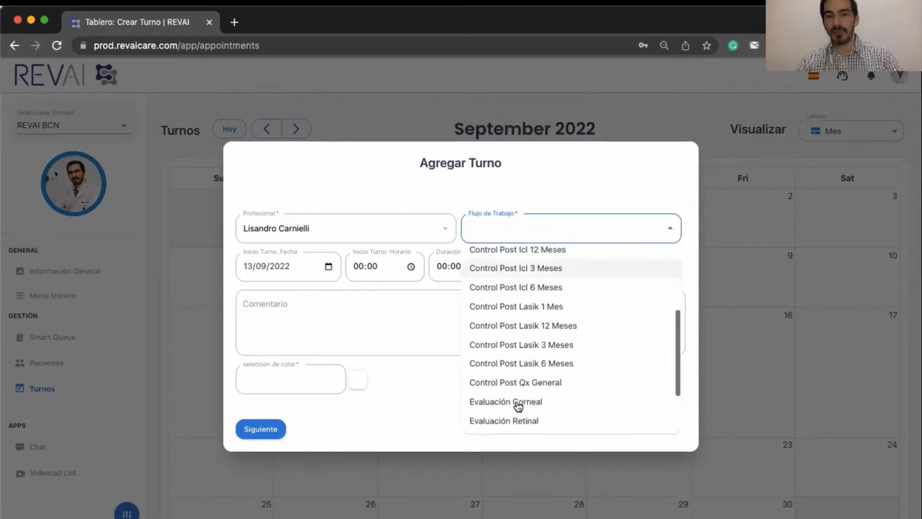
scroll(517, 406, "down", 3)
scroll(515, 289, "up", 3)
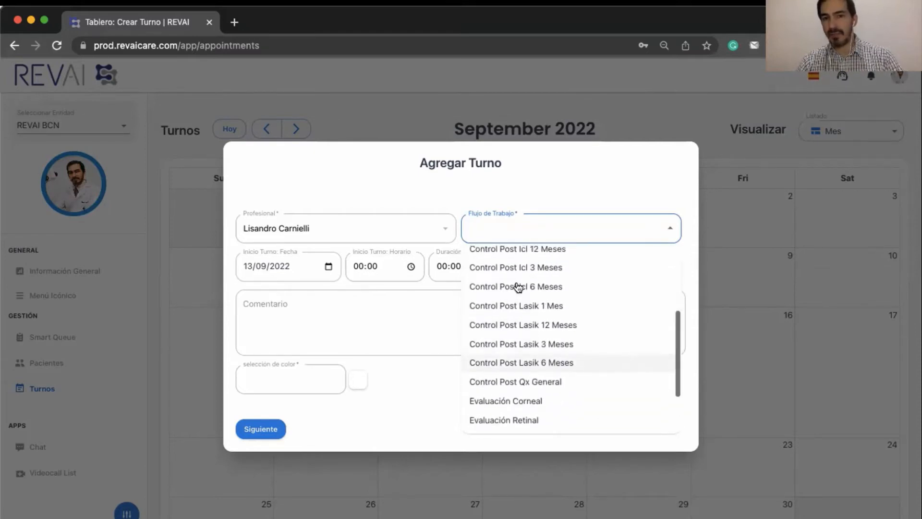
scroll(518, 287, "up", 3)
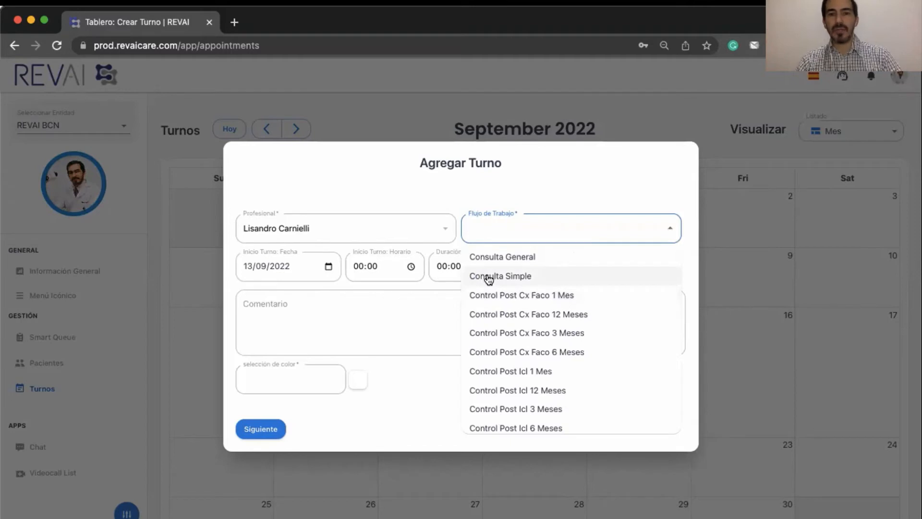
scroll(494, 335, "down", 5)
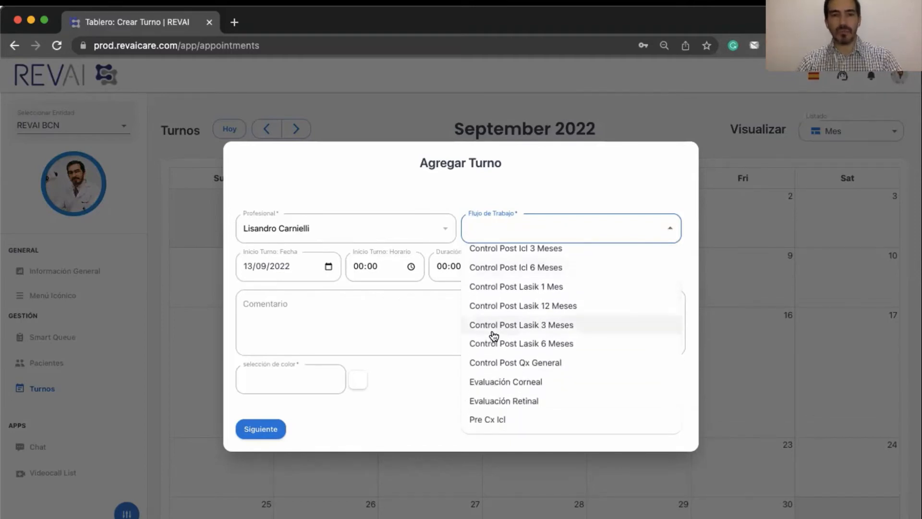
scroll(494, 336, "down", 2)
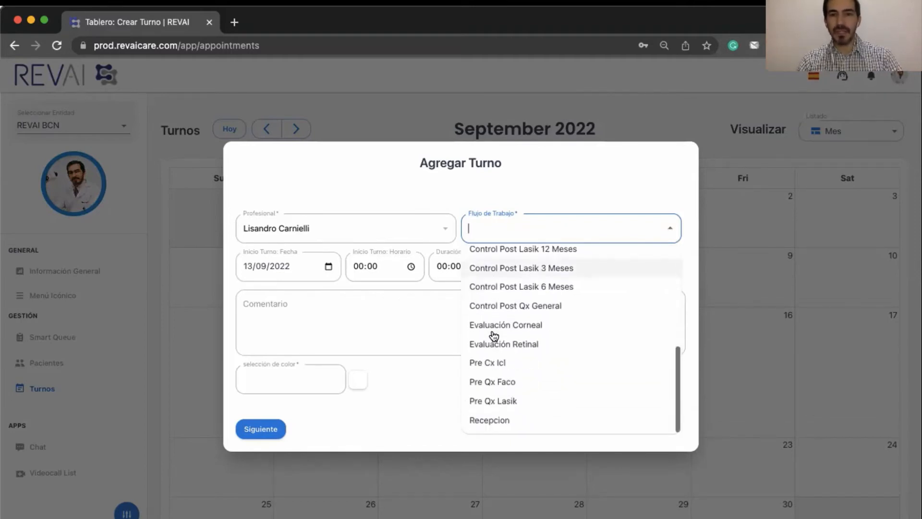
left_click(488, 383)
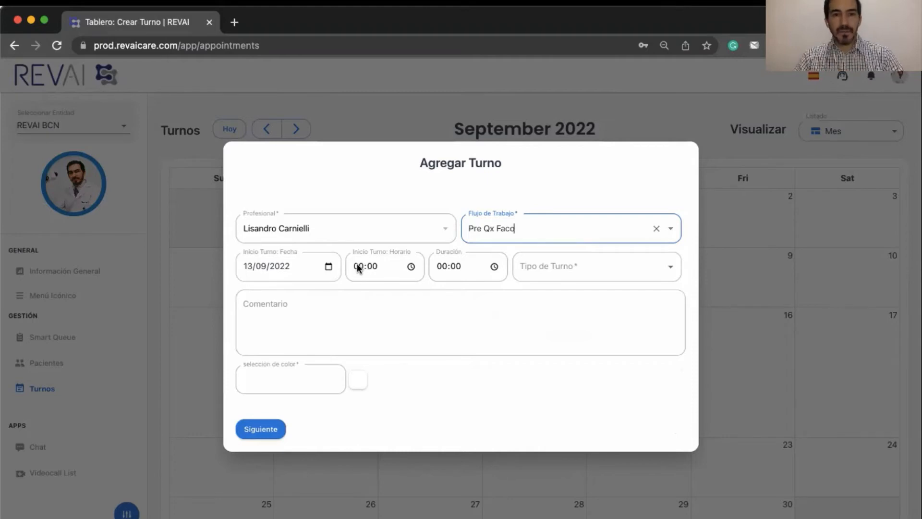
- Set start time 23:30, duration 00:20 and appointment type VISIT
left_click(357, 276)
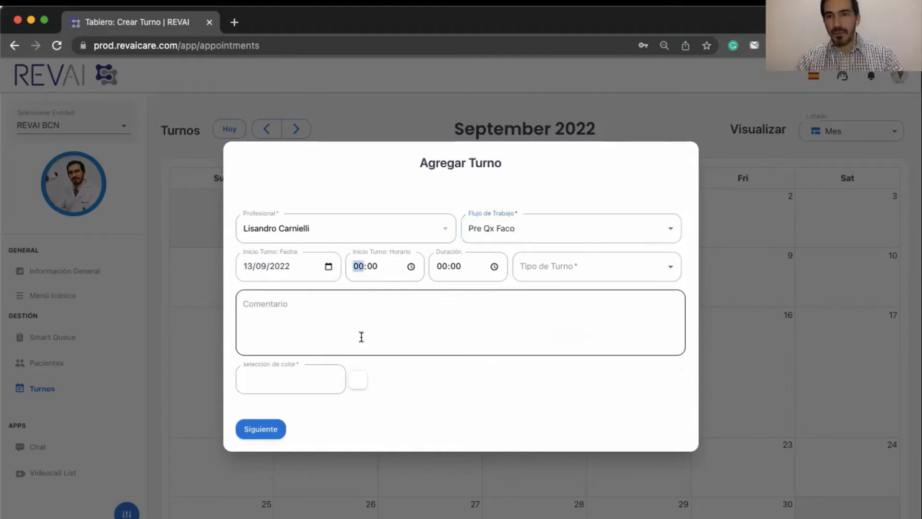
type("2330")
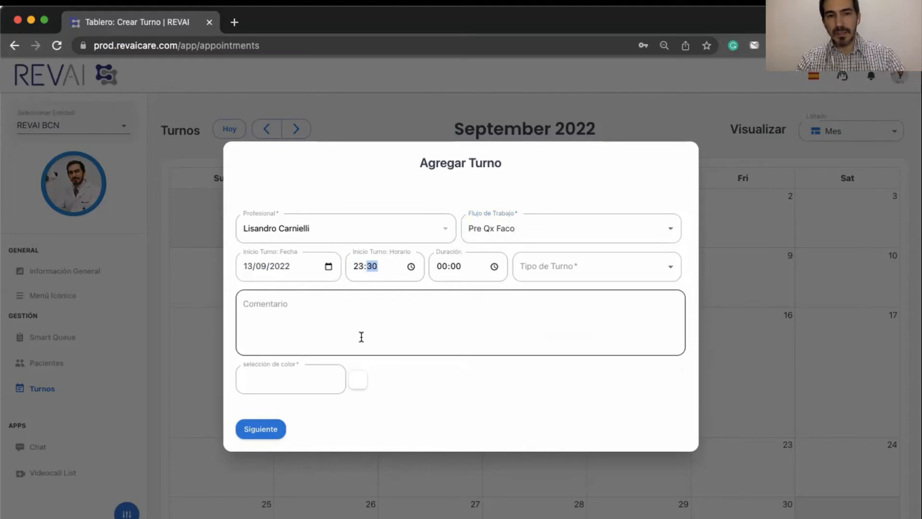
key("Tab")
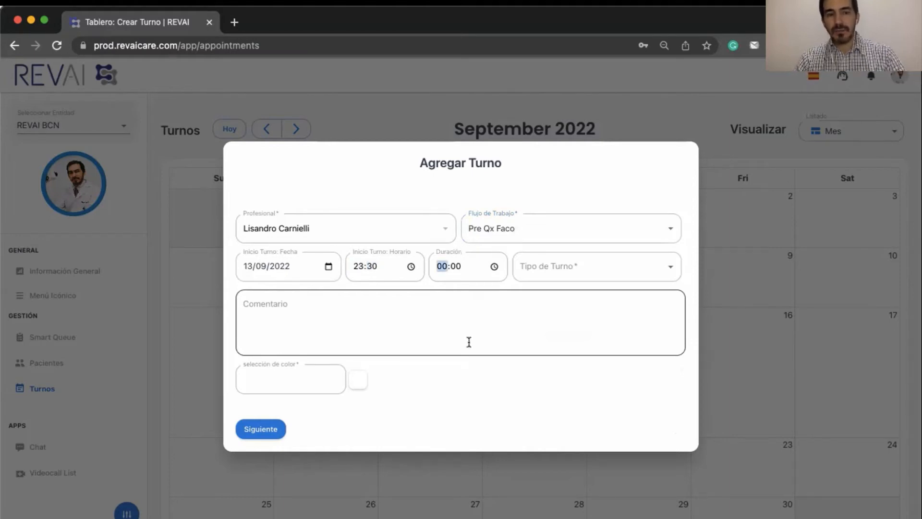
key("Tab")
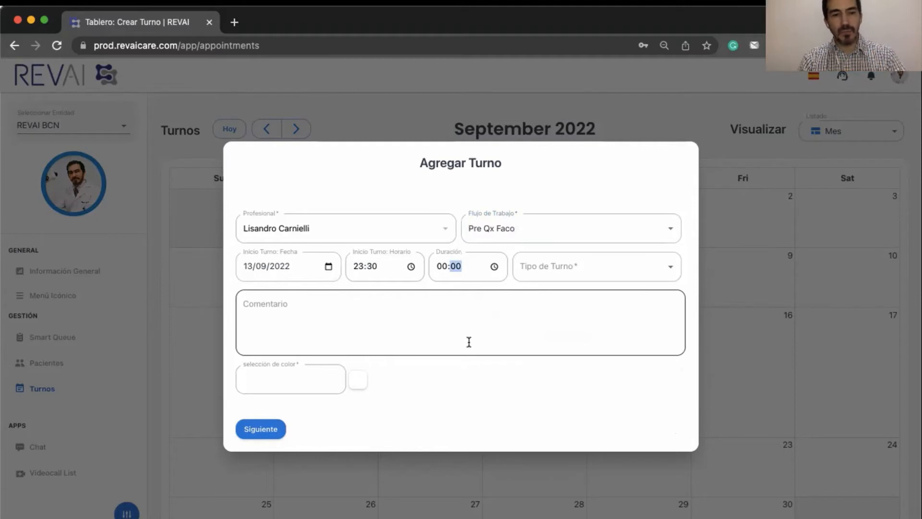
type("20")
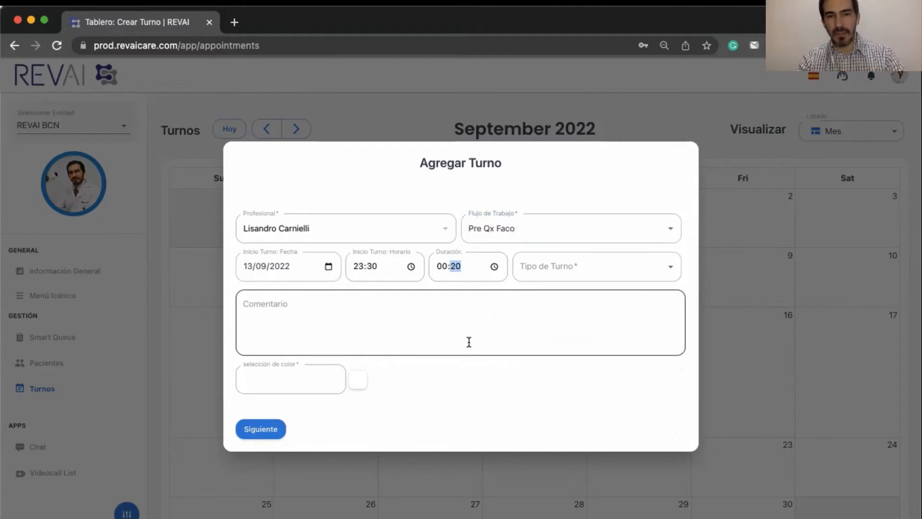
key("Tab")
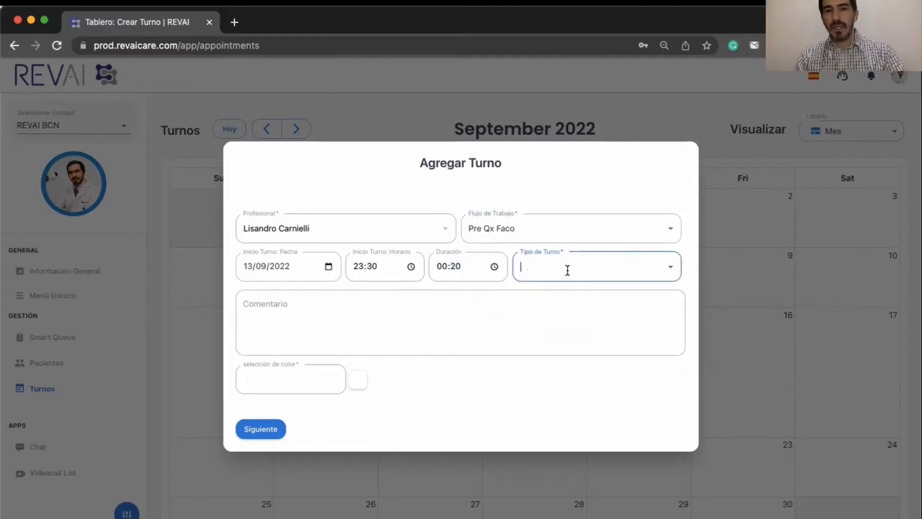
left_click(569, 270)
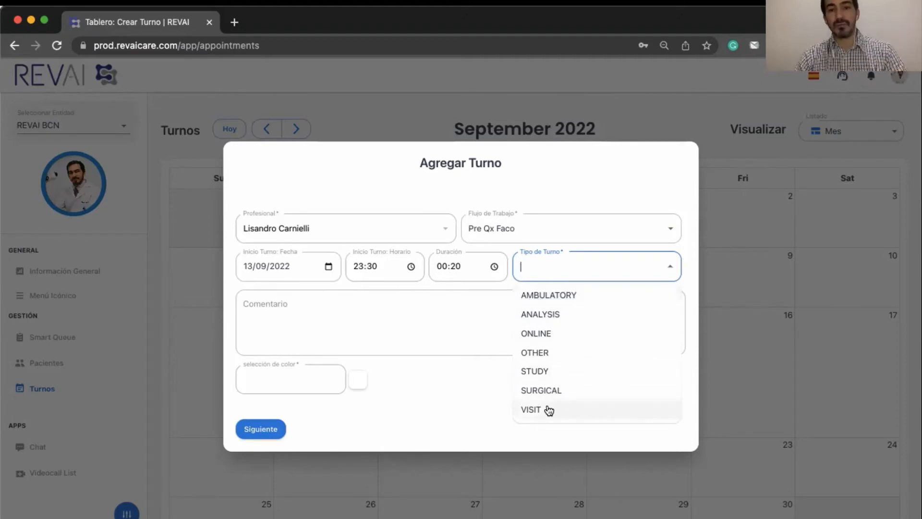
left_click(529, 407)
left_click(278, 318)
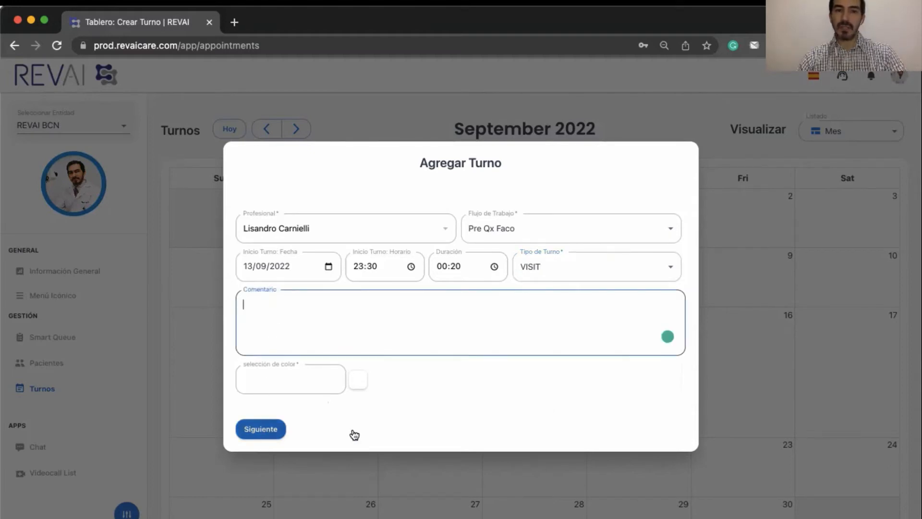
- Search the patient by name, fill in their details from the result, and save the appointment
left_click(275, 435)
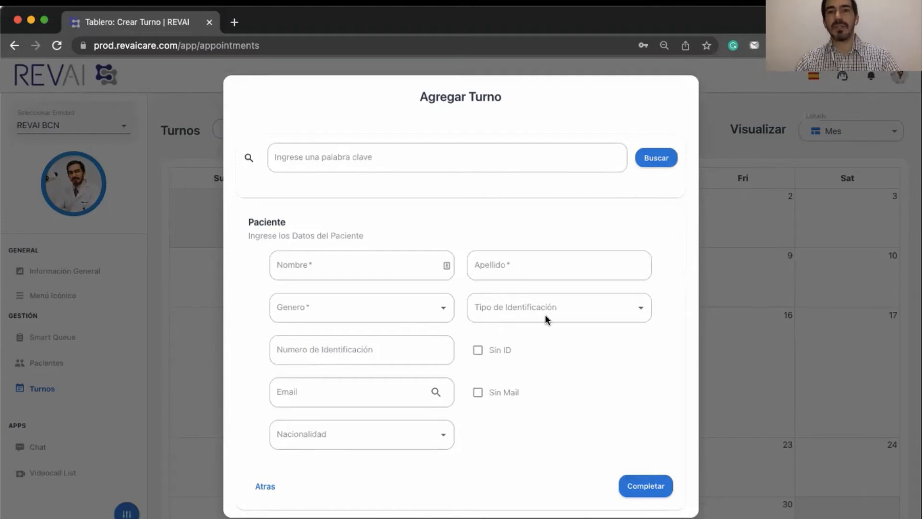
left_click(433, 148)
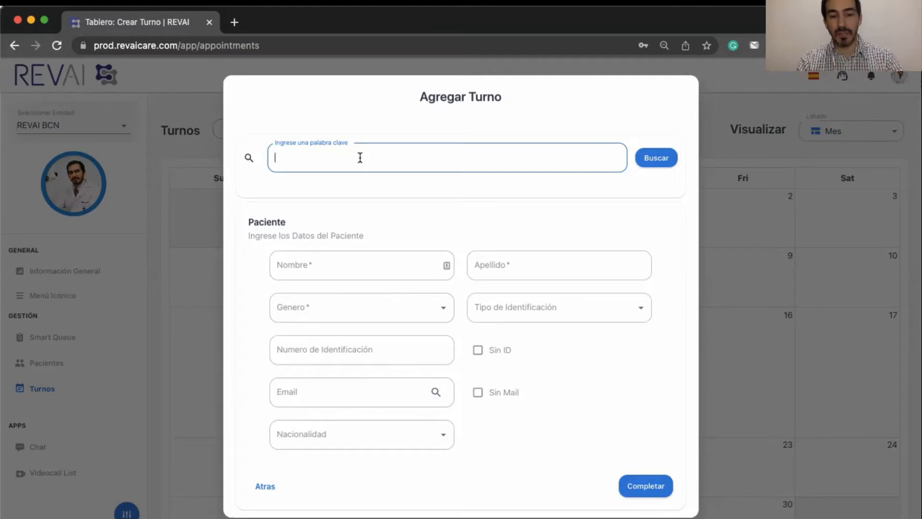
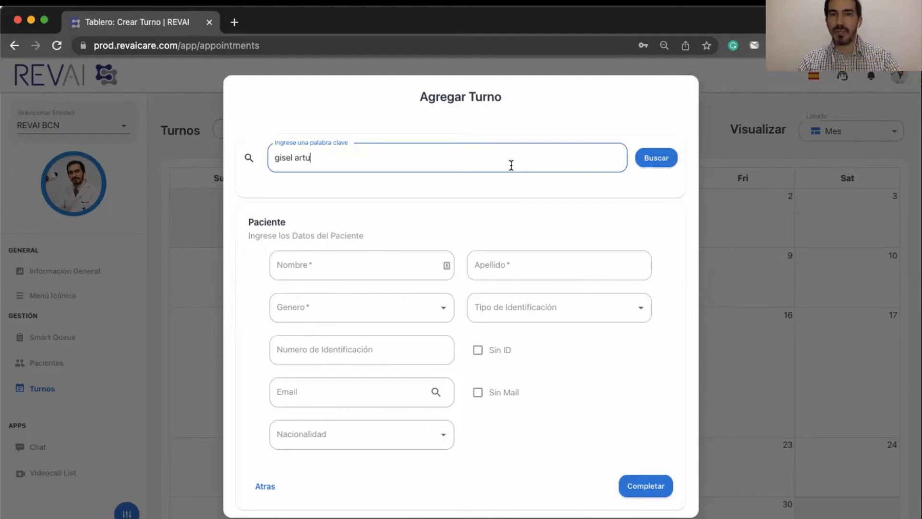
left_click(662, 163)
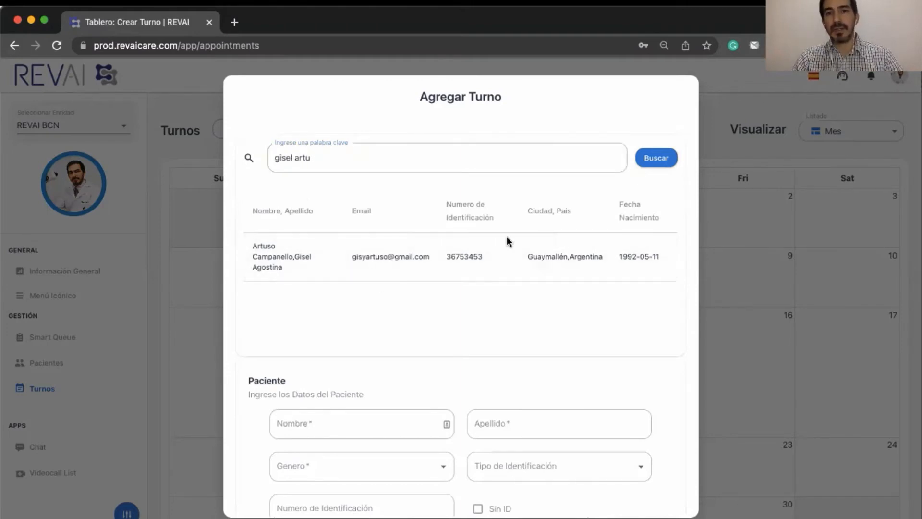
left_click(269, 253)
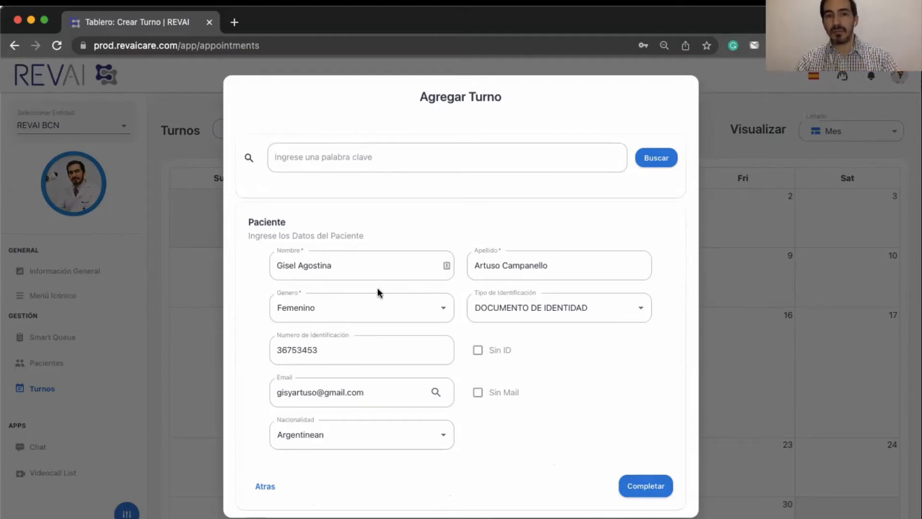
left_click(638, 487)
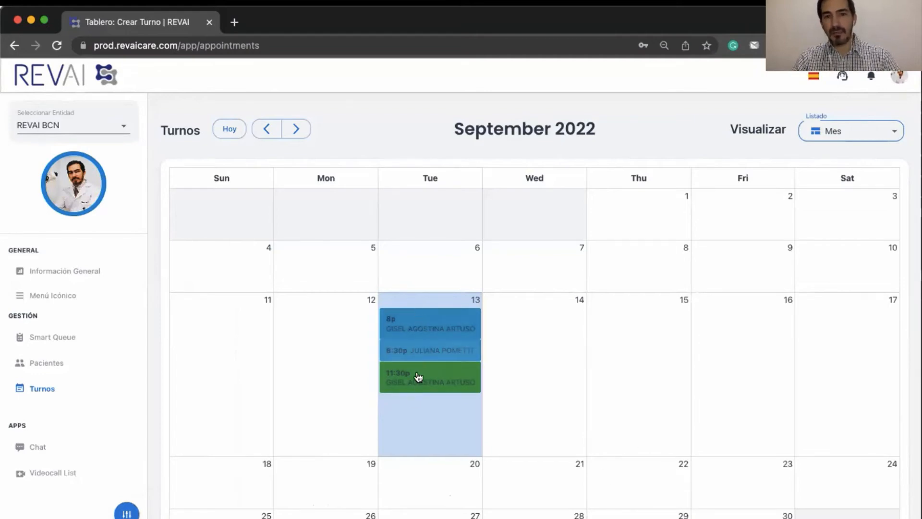
- Check the 11:30 PM Pre QX FACO visit and its steps in the Smart Queue, then go back to Turnos
left_click(54, 338)
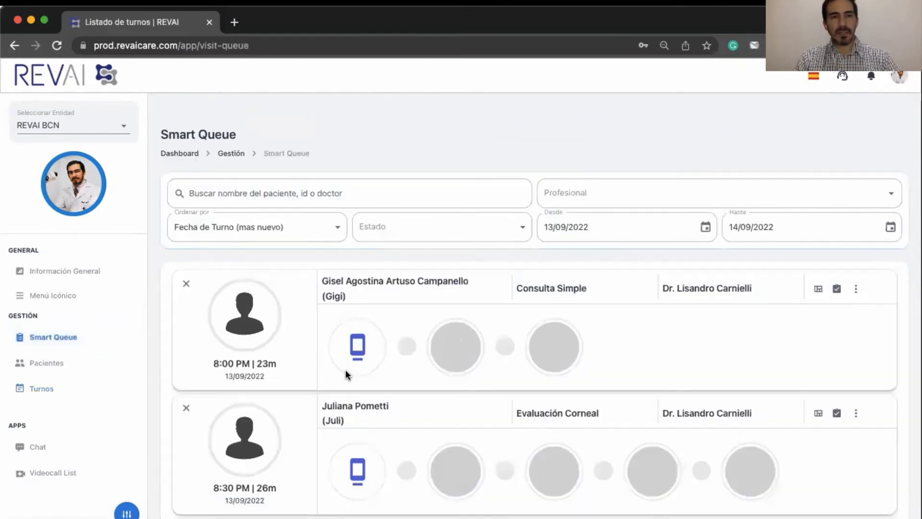
scroll(472, 416, "down", 1)
scroll(472, 416, "down", 5)
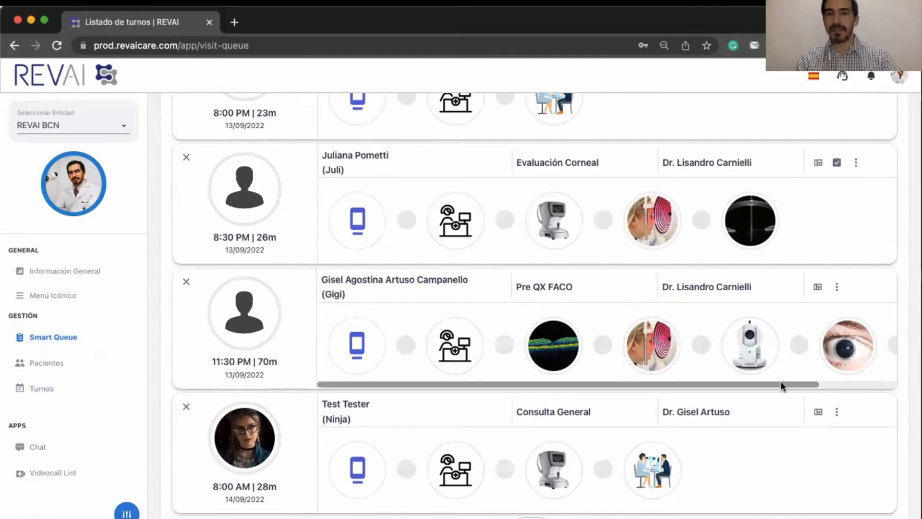
left_click_drag(780, 381, 869, 382)
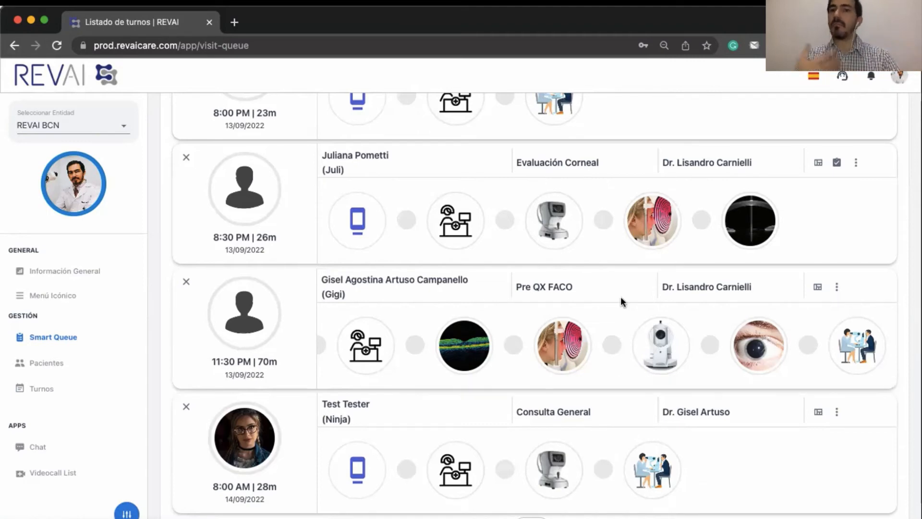
scroll(622, 301, "up", 2)
scroll(621, 301, "up", 1)
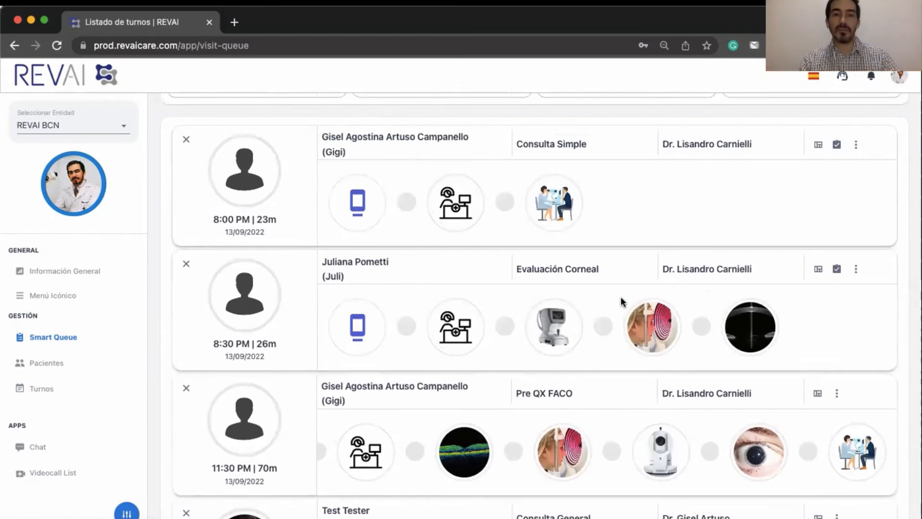
scroll(479, 303, "down", 4)
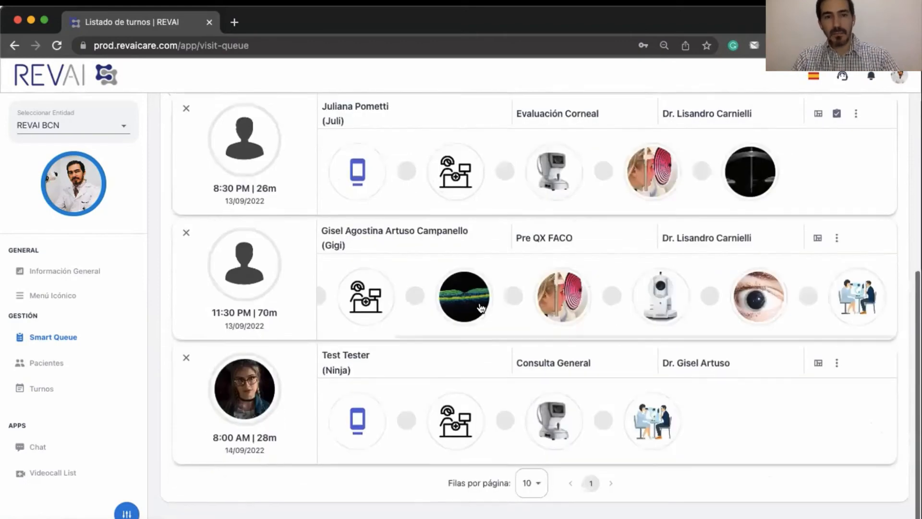
scroll(478, 308, "up", 2)
left_click(35, 388)
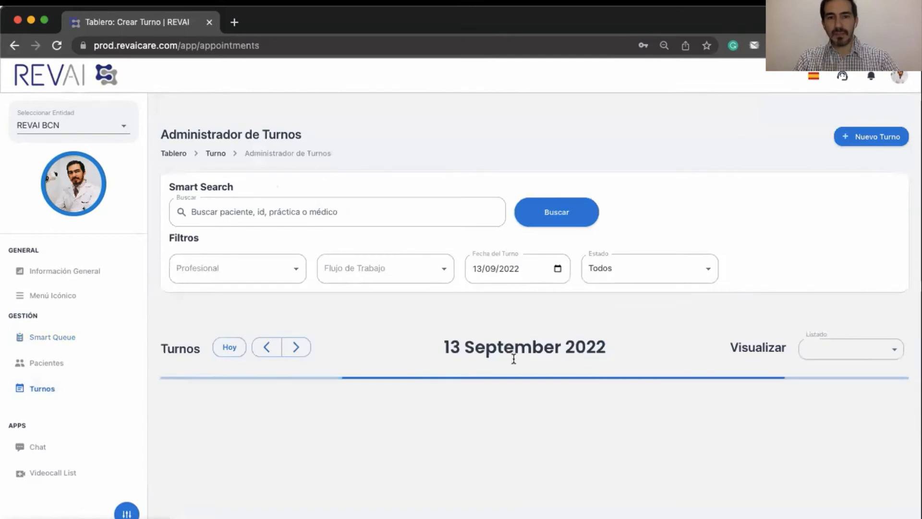
- Cancel the 20:00 Consulta Simple appointment, backing out of cancelling the 23:30 one
scroll(513, 360, "down", 2)
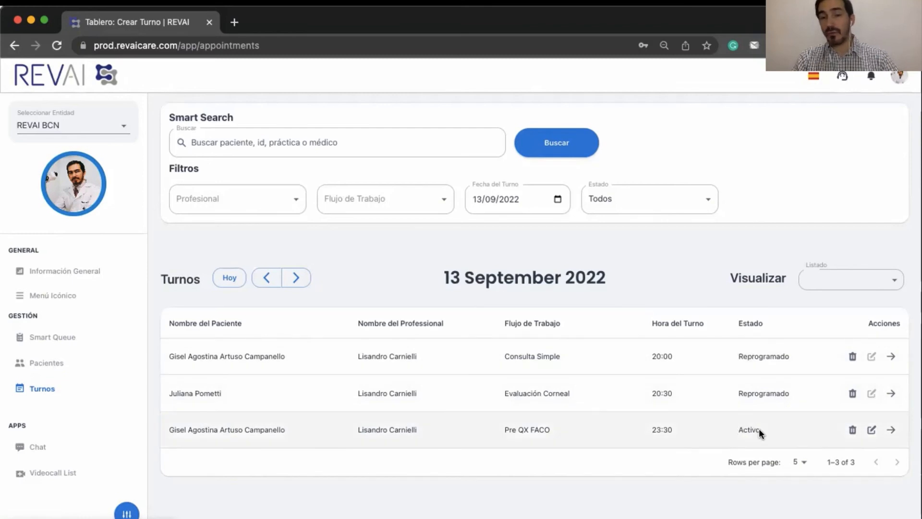
left_click(851, 431)
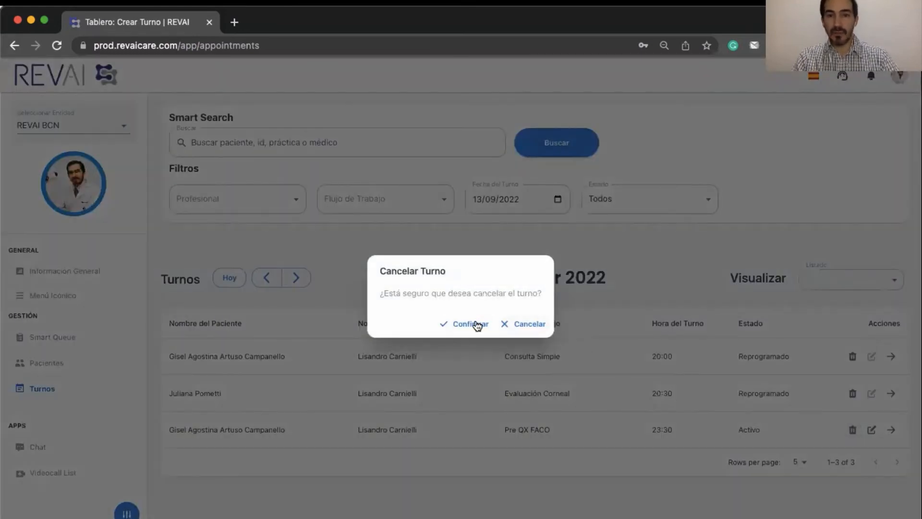
left_click(530, 324)
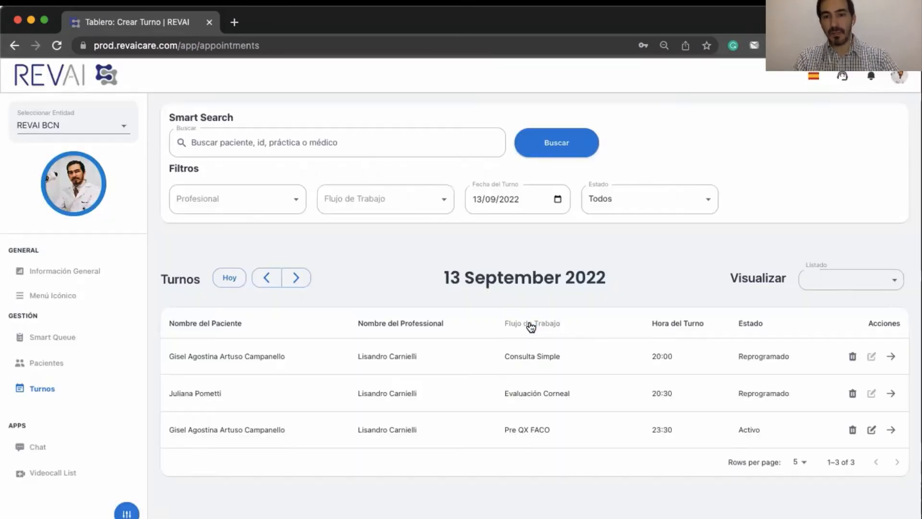
left_click(852, 358)
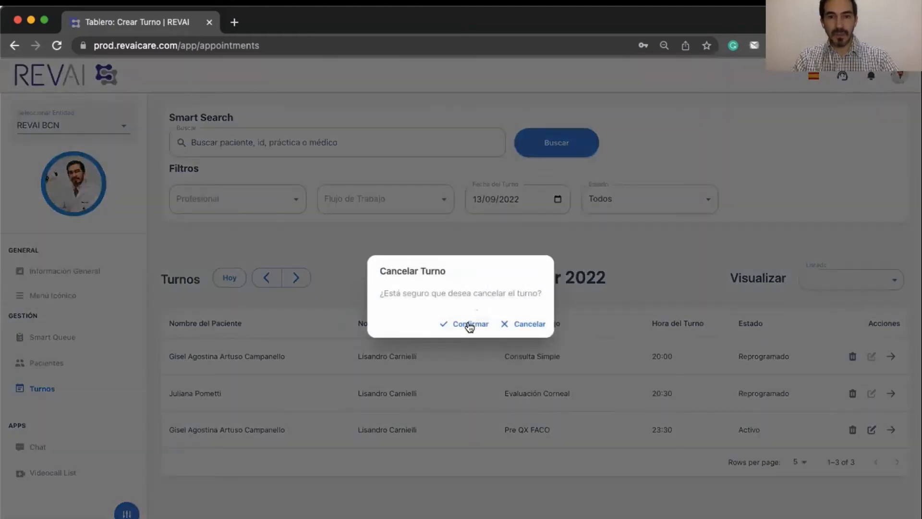
left_click(470, 326)
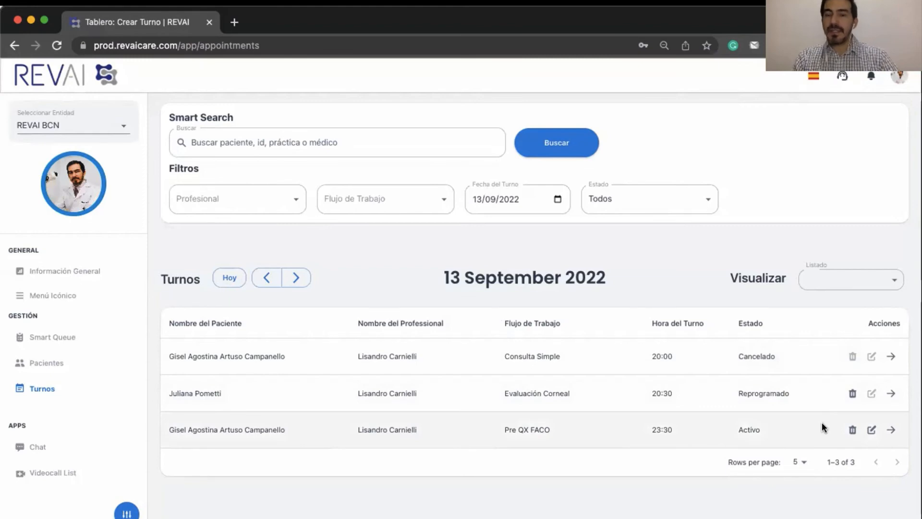
- Change the Pre QX FACO appointment's time to 23:45 and confirm it
left_click(871, 431)
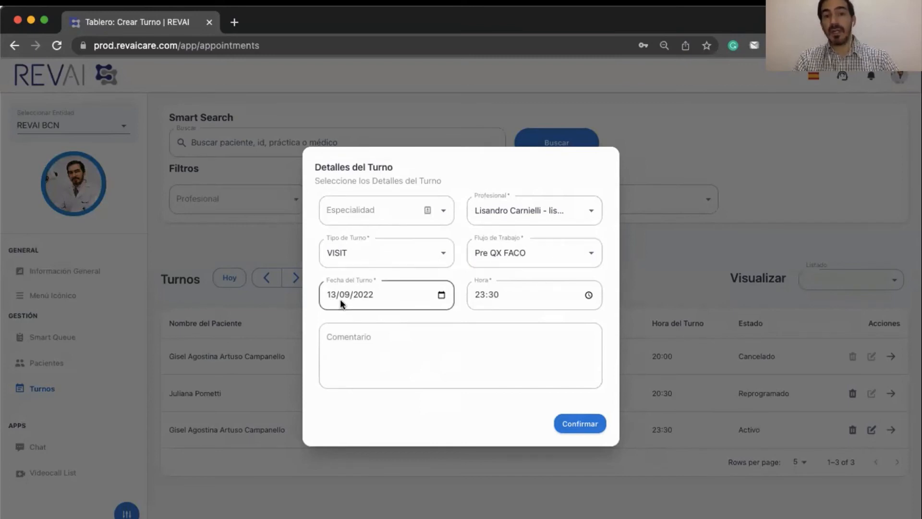
left_click(492, 293)
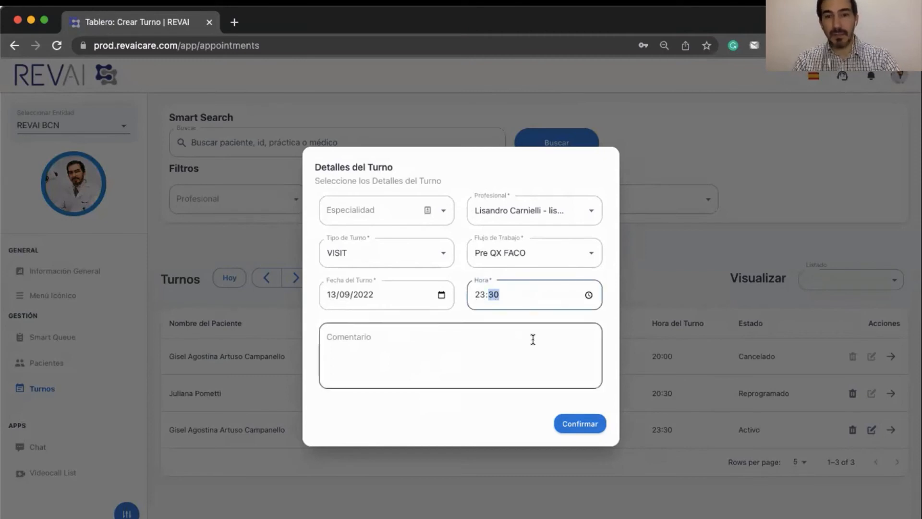
left_click(573, 417)
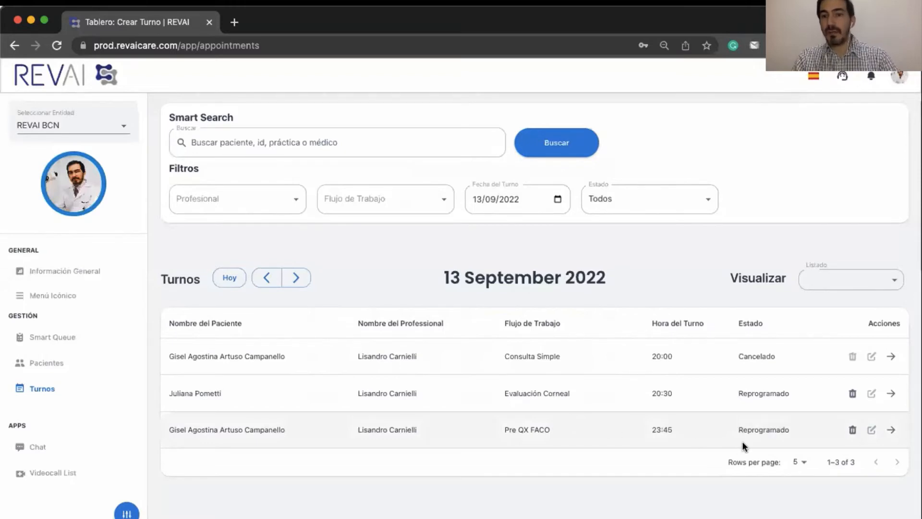
left_click_drag(741, 429, 786, 429)
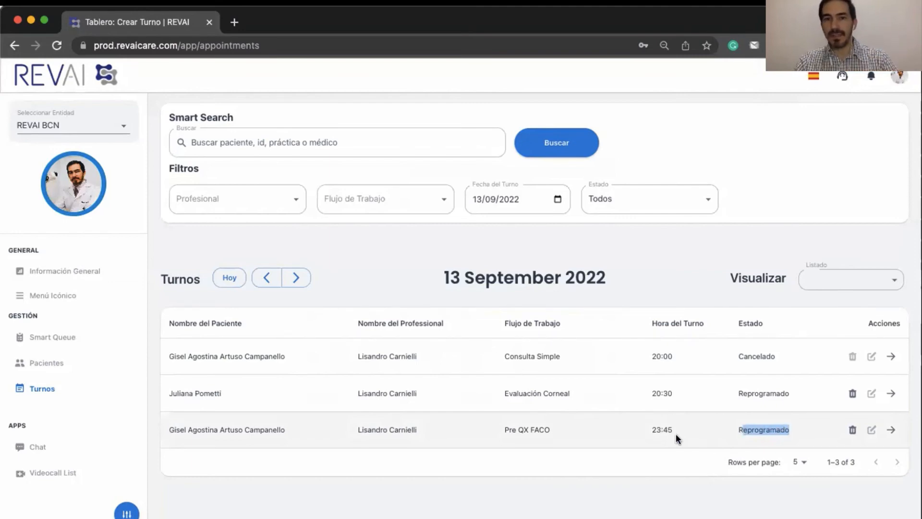
- Filter the appointments to the single doctor in the Profesional filter
left_click(840, 279)
left_click(747, 276)
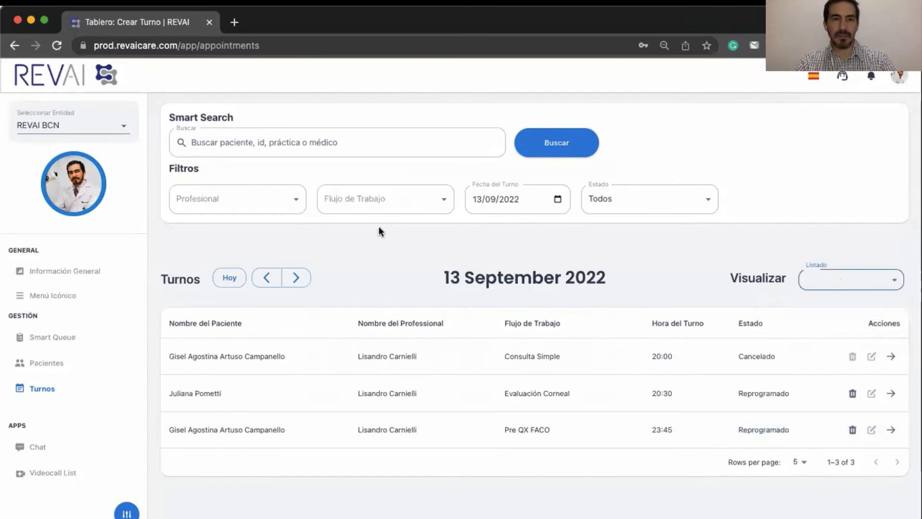
left_click(274, 199)
left_click(243, 262)
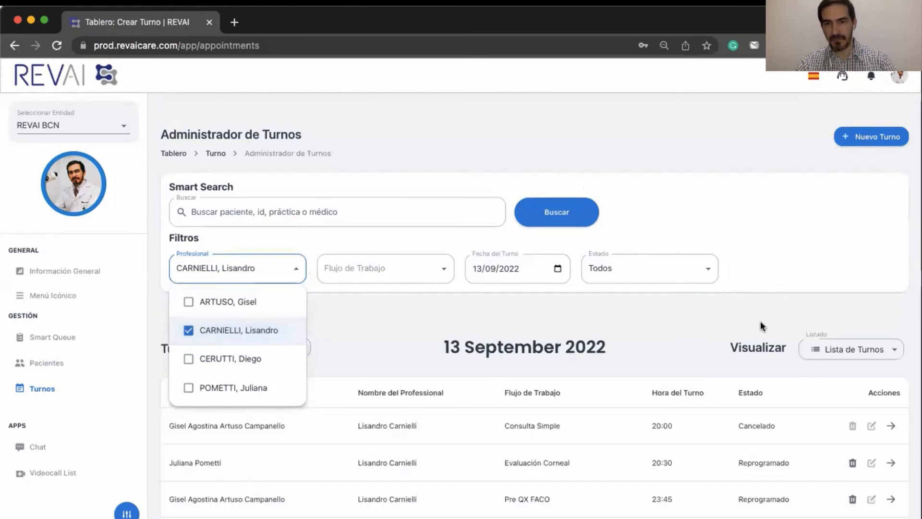
left_click(846, 347)
- Show the Mes (month) calendar and start a new appointment on 13 September
left_click(838, 347)
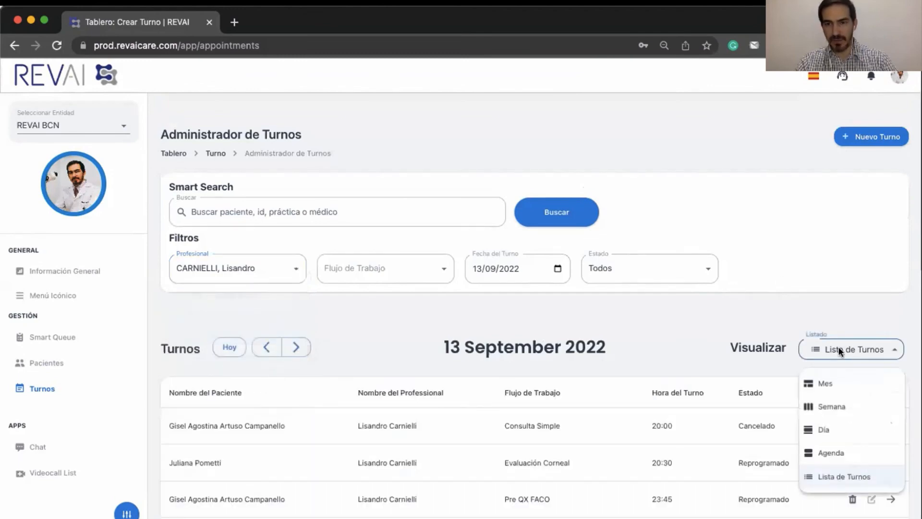
left_click(825, 383)
scroll(418, 498, "down", 5)
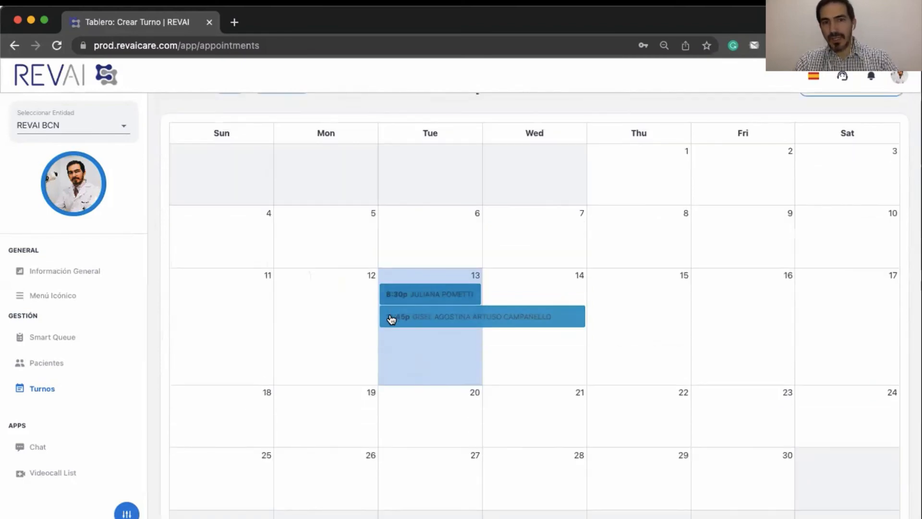
left_click(437, 320)
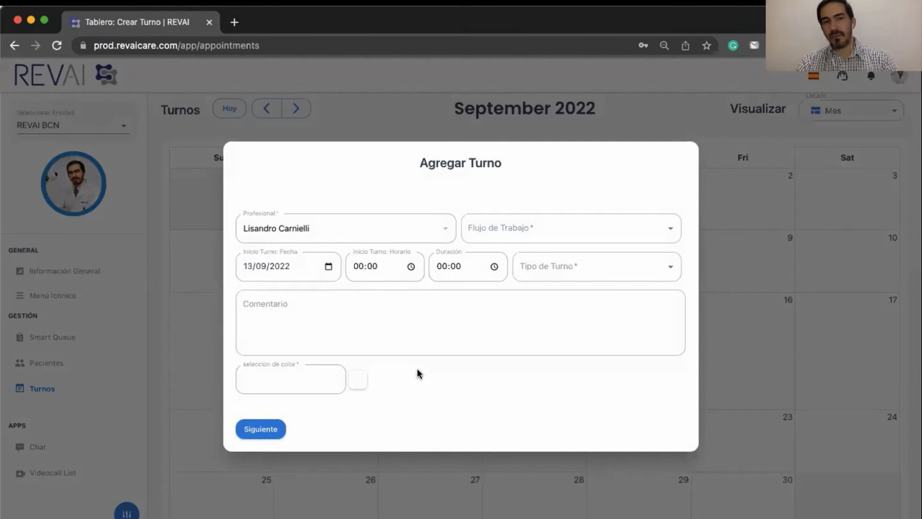
- Set workflow Consulta Simple, start 23:45, duration 00:15, type VISIT, and continue to the patient step
left_click(500, 228)
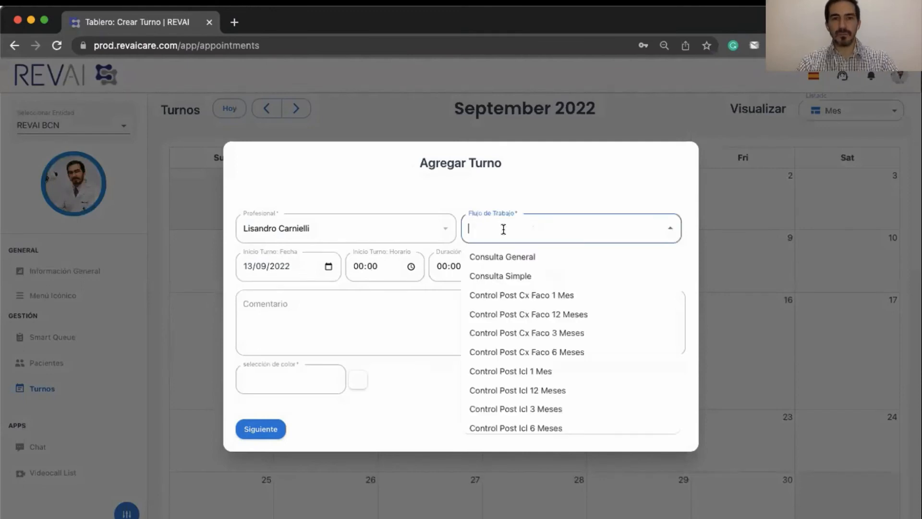
left_click(482, 279)
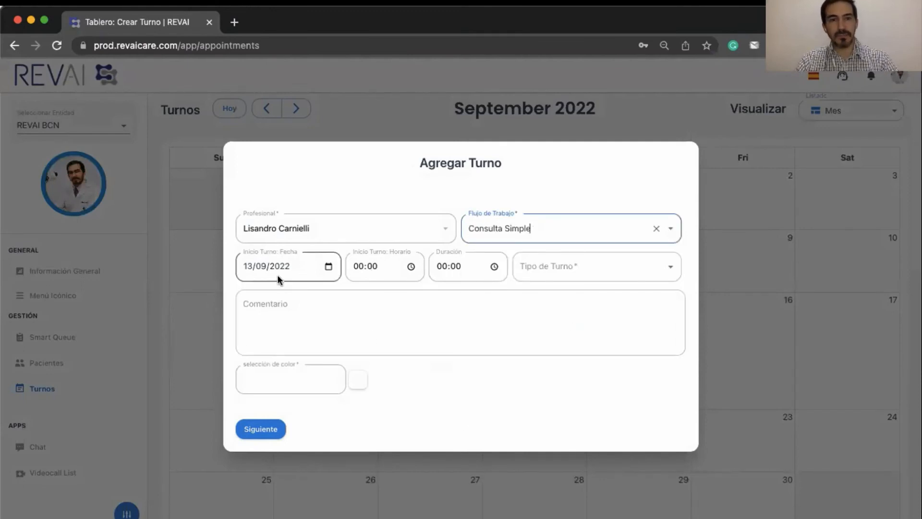
left_click(357, 268)
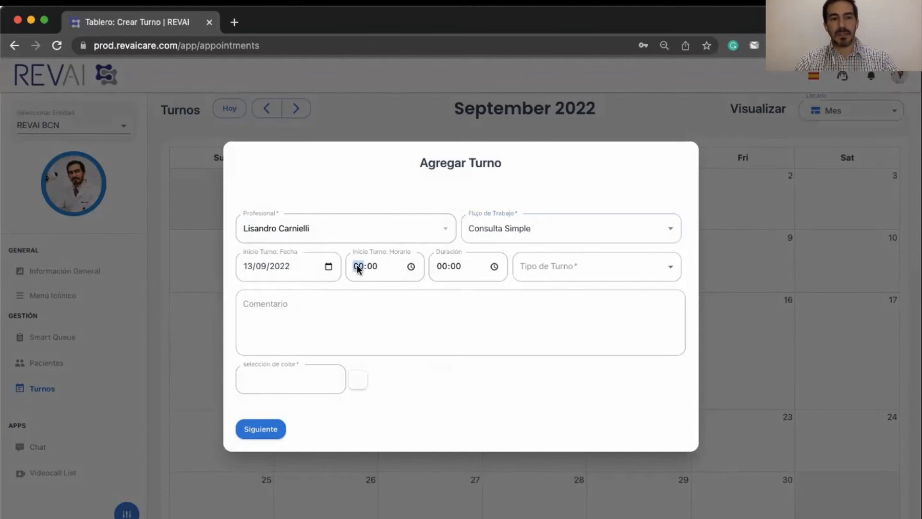
type("23:")
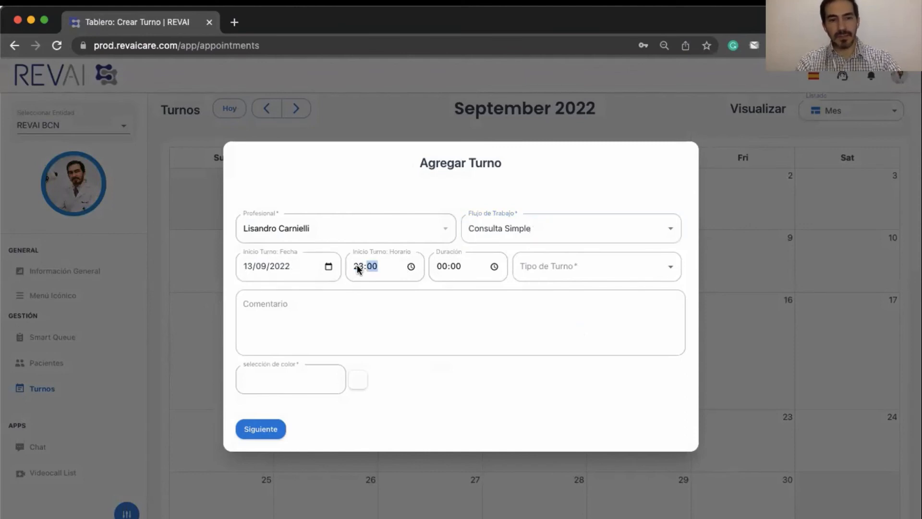
type("45")
key("Tab")
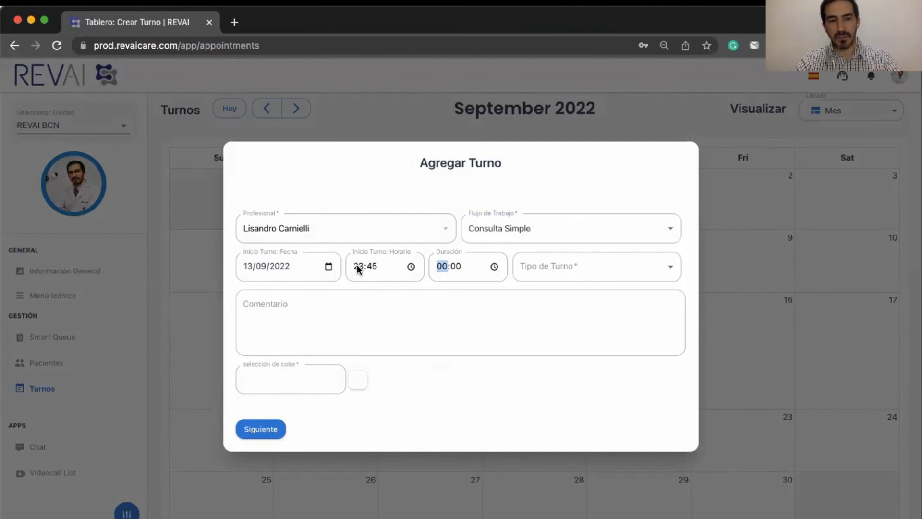
type("0015")
key("Tab")
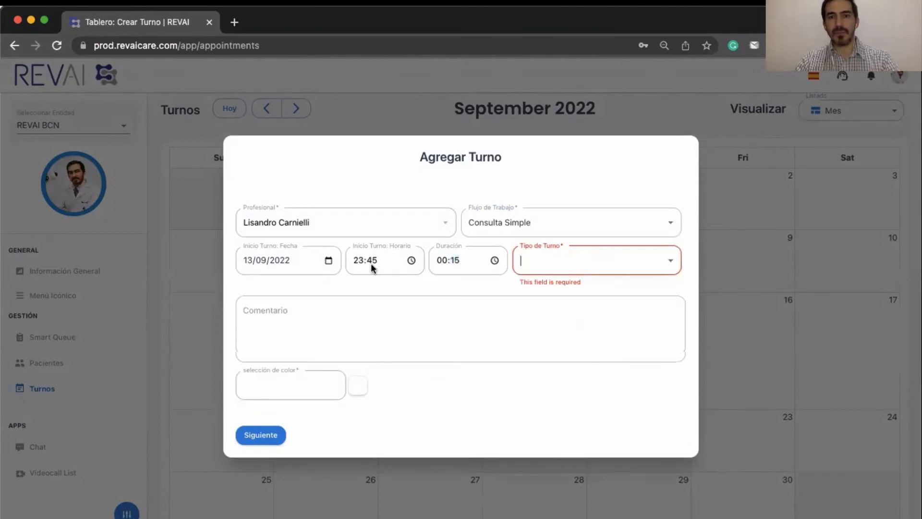
left_click(541, 262)
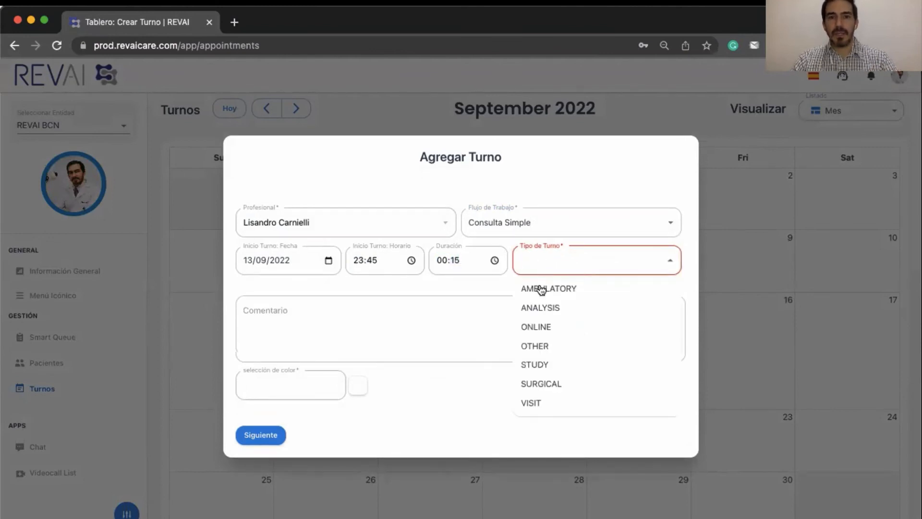
left_click(528, 405)
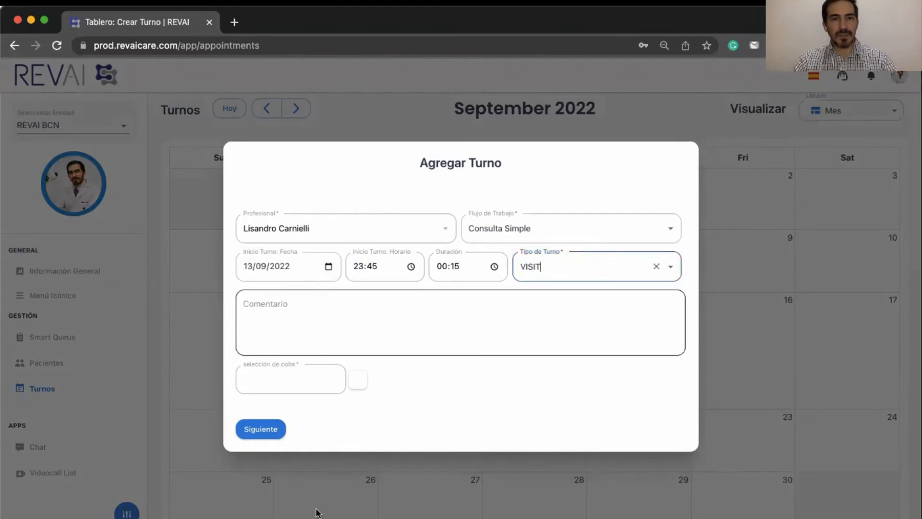
left_click(249, 434)
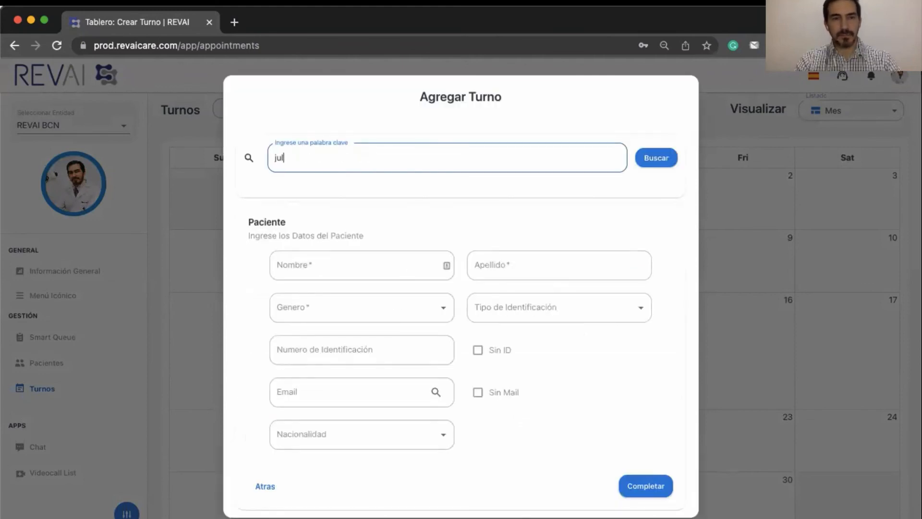
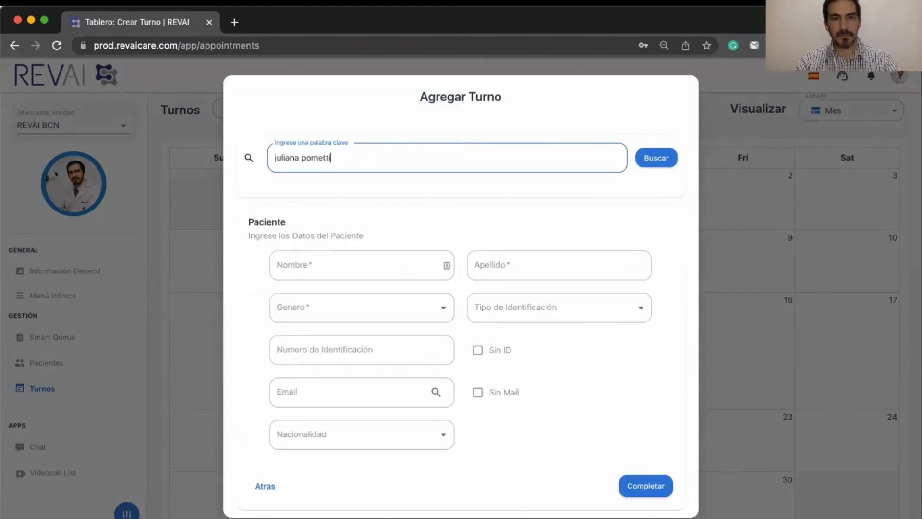
- Search the existing patient by name, select her record, and complete the appointment
left_click(655, 159)
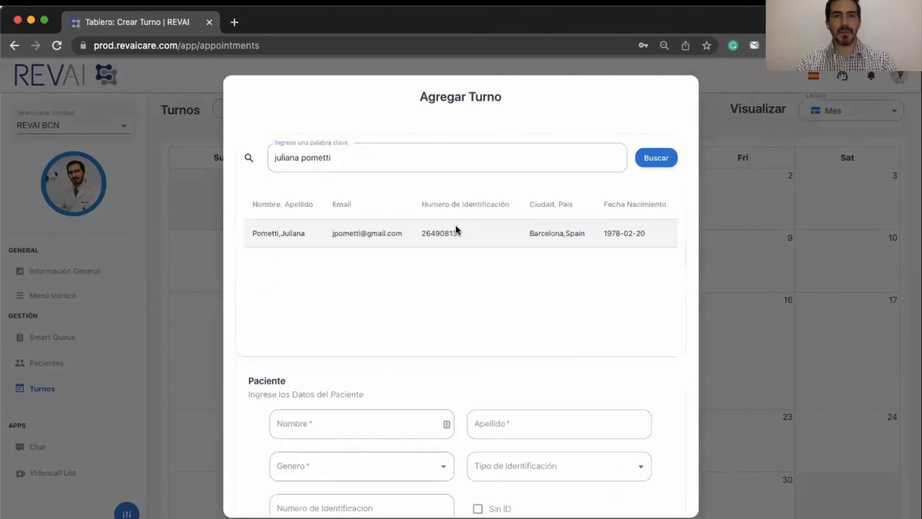
left_click(264, 232)
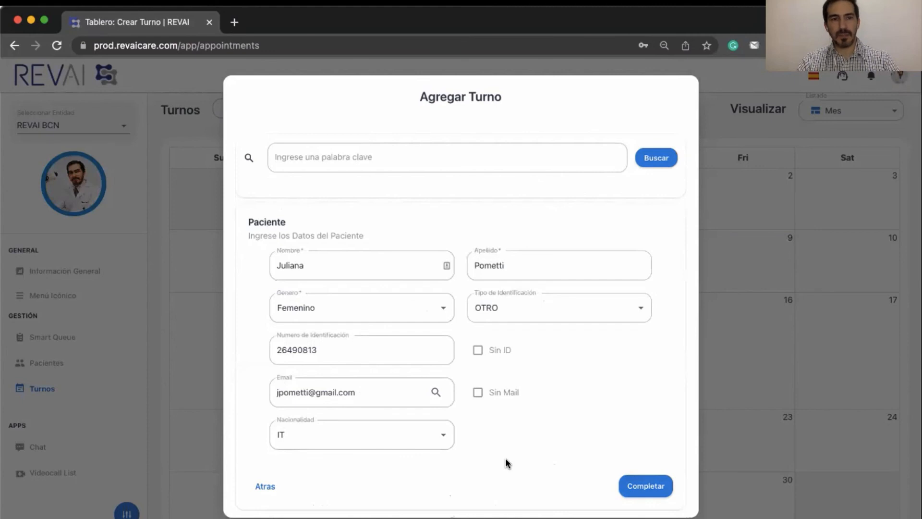
left_click(642, 487)
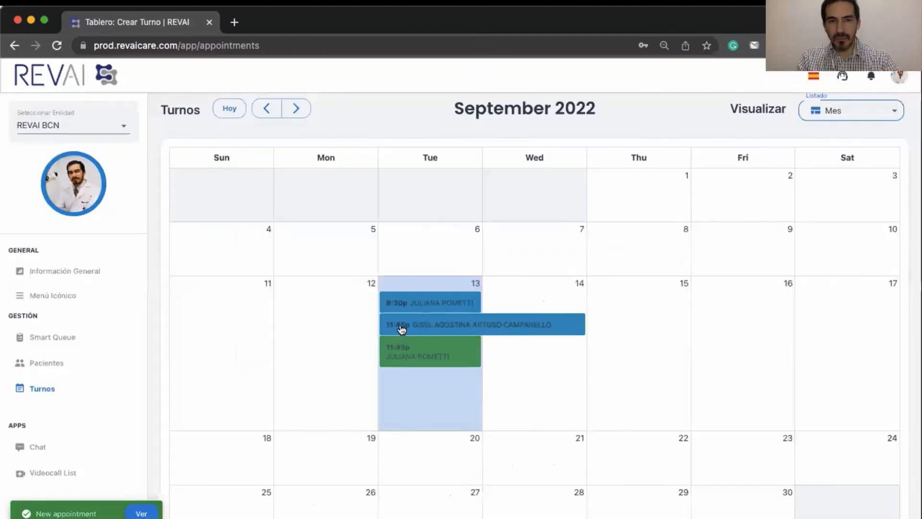
- Show the September appointments in the Semana (week) view
scroll(688, 322, "up", 3)
left_click(837, 228)
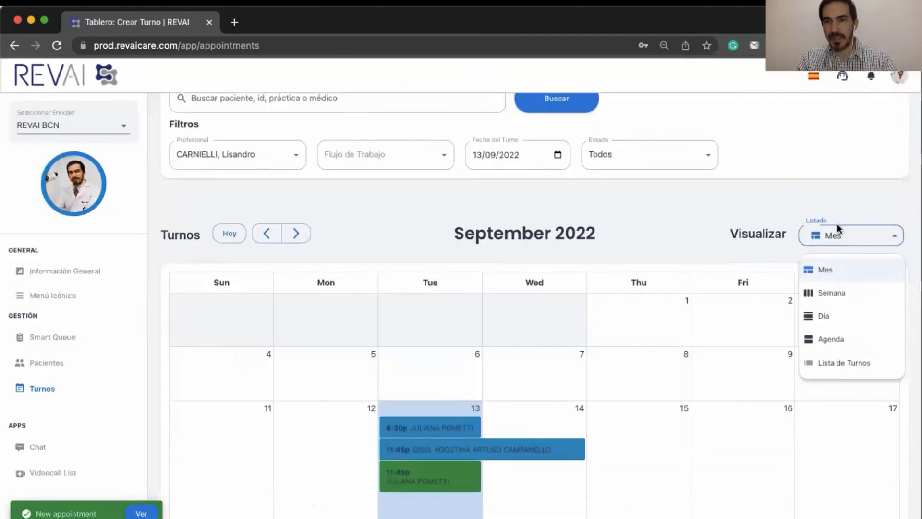
left_click(813, 297)
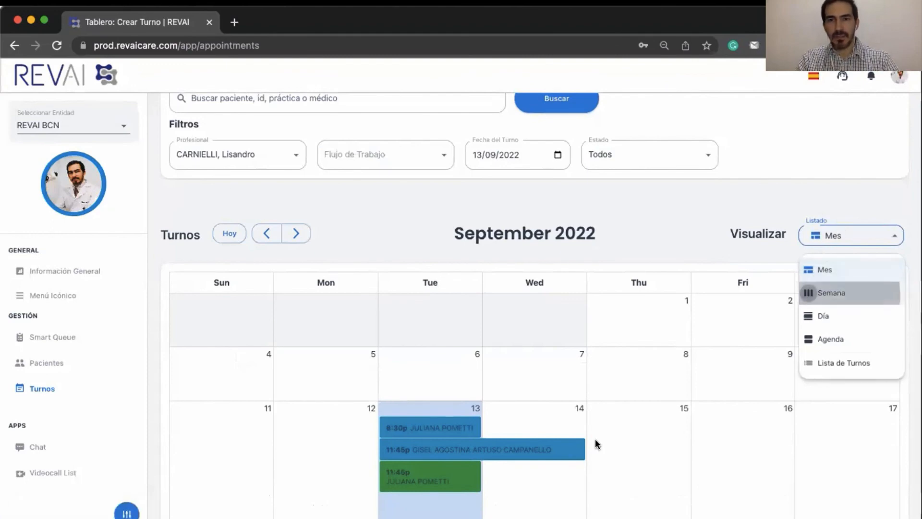
scroll(595, 439, "down", 3)
scroll(595, 439, "down", 5)
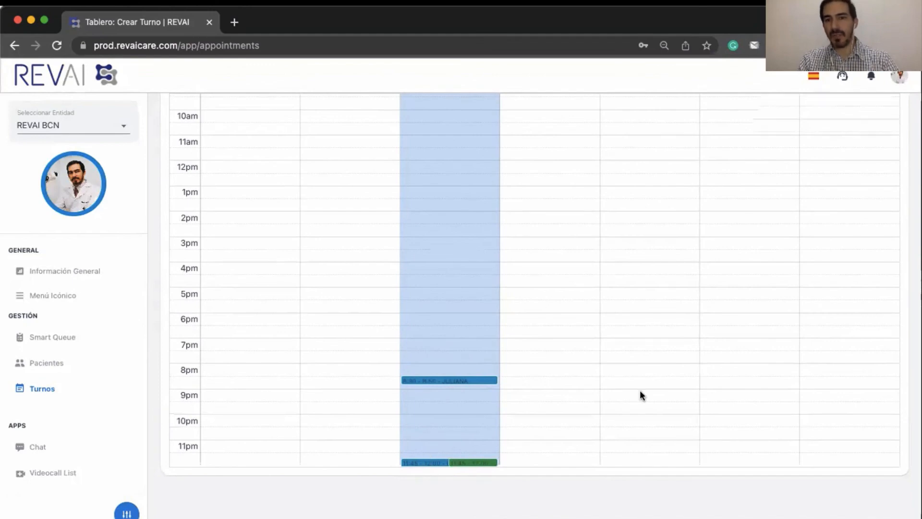
scroll(639, 390, "up", 10)
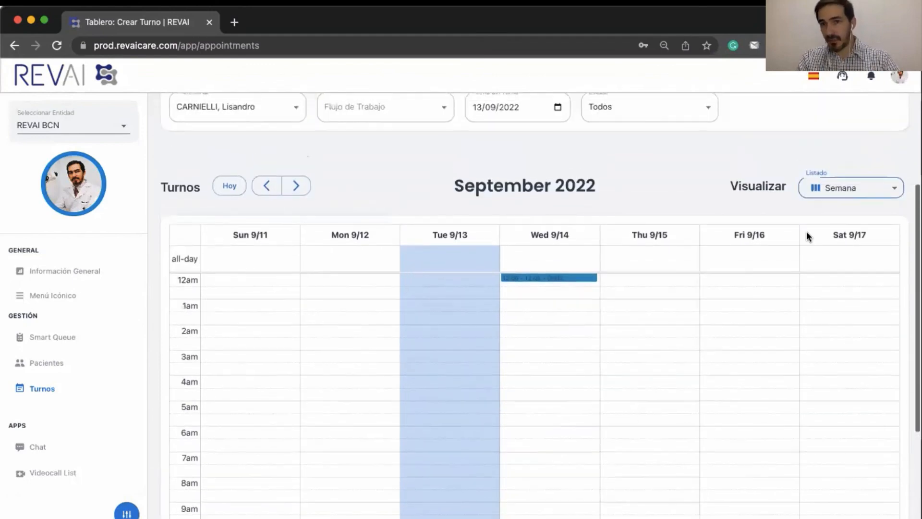
- View 13 September in the Día layout, then switch to the Agenda layout
left_click(836, 188)
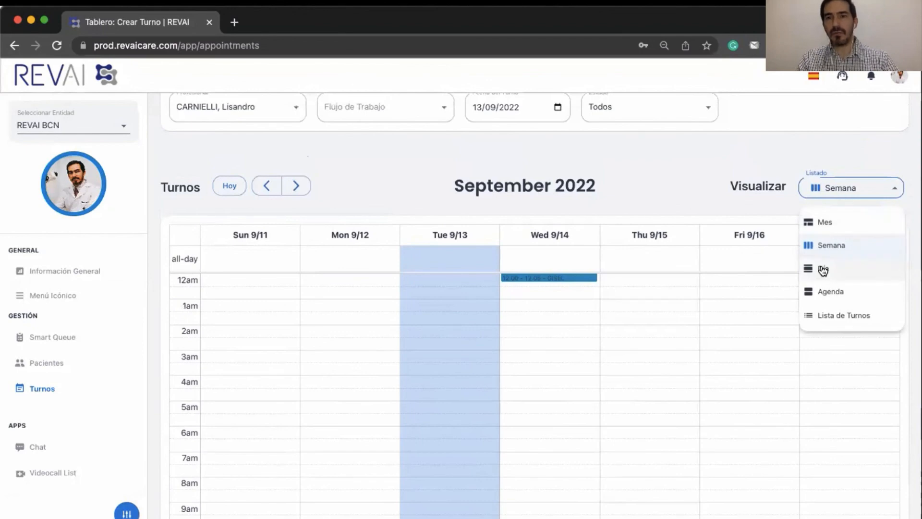
left_click(822, 273)
scroll(627, 386, "down", 4)
scroll(626, 386, "down", 4)
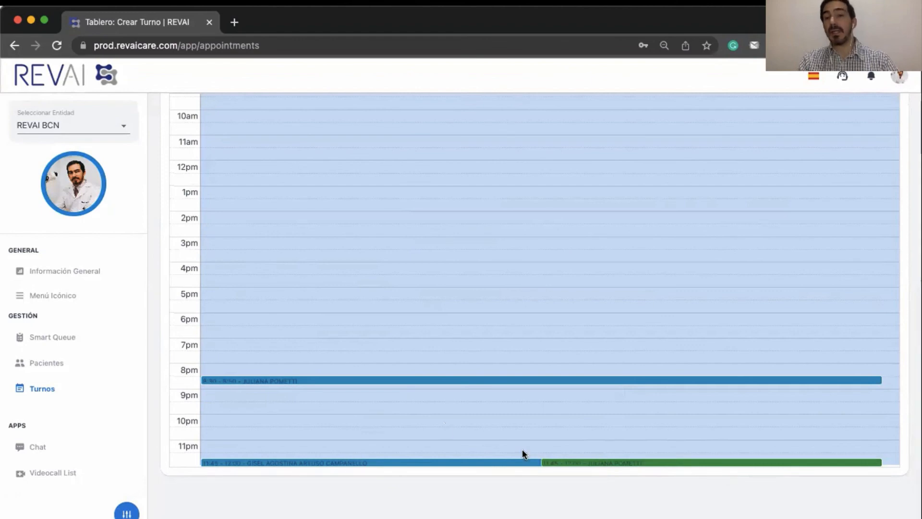
scroll(523, 451, "up", 2)
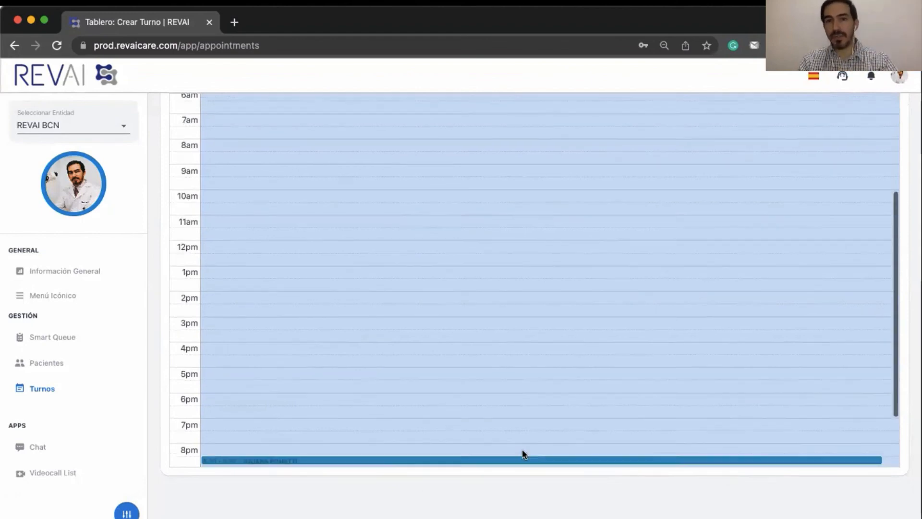
scroll(522, 448, "up", 4)
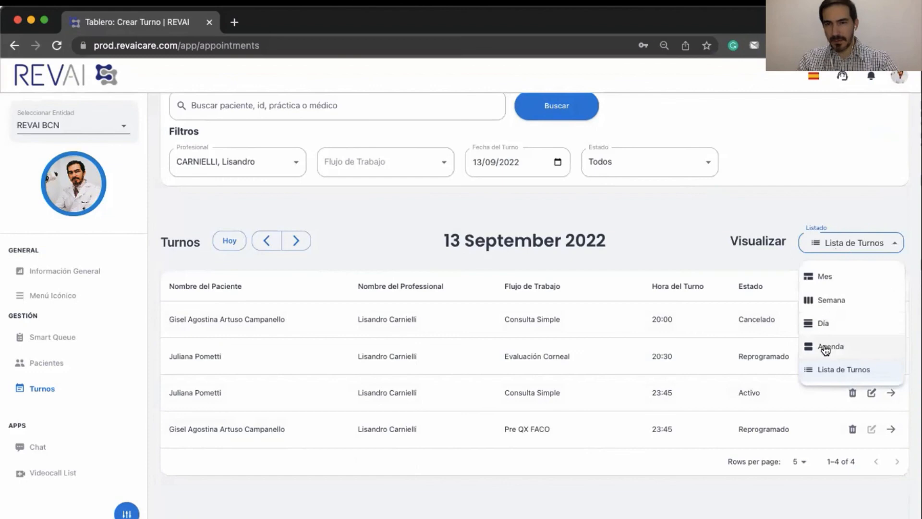
left_click(825, 347)
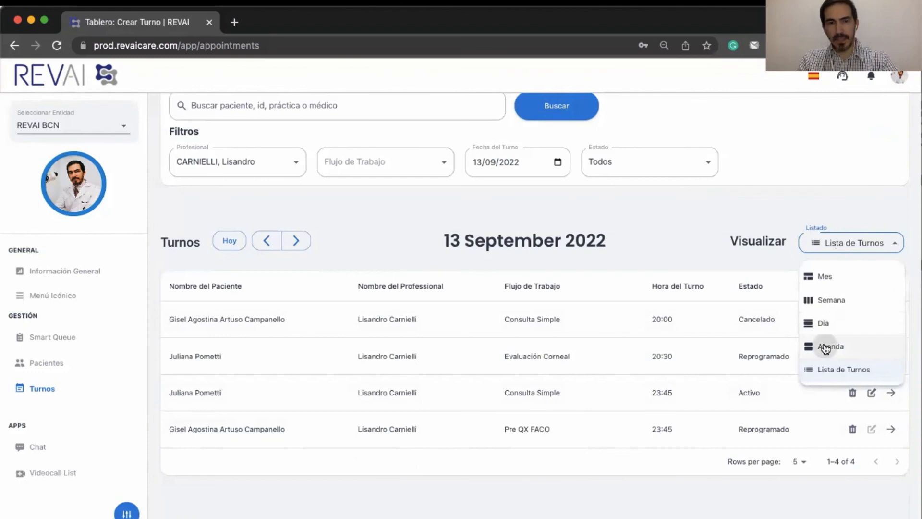